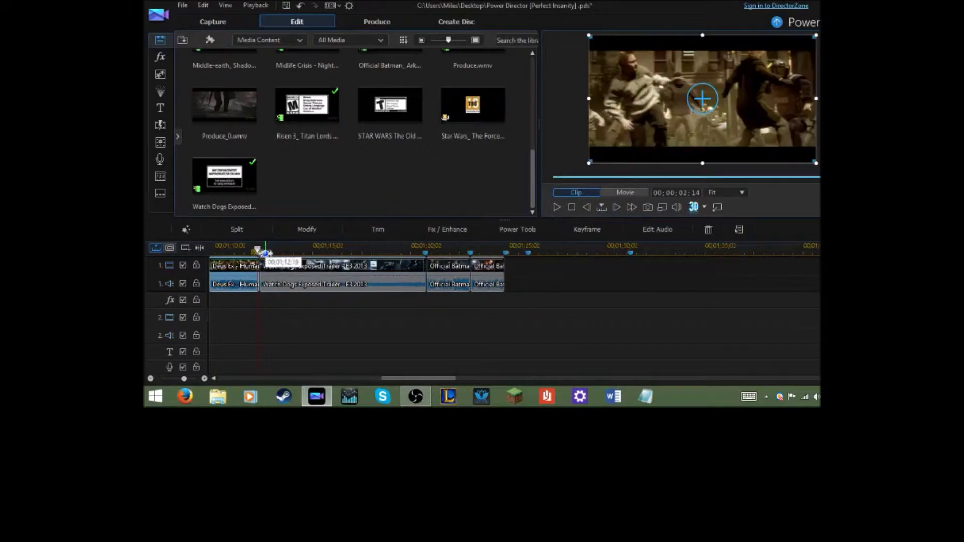
Play back the movie from the start of the Official Batman clip that follows the Assassin's Creed clip
drag(395, 380, 350, 379)
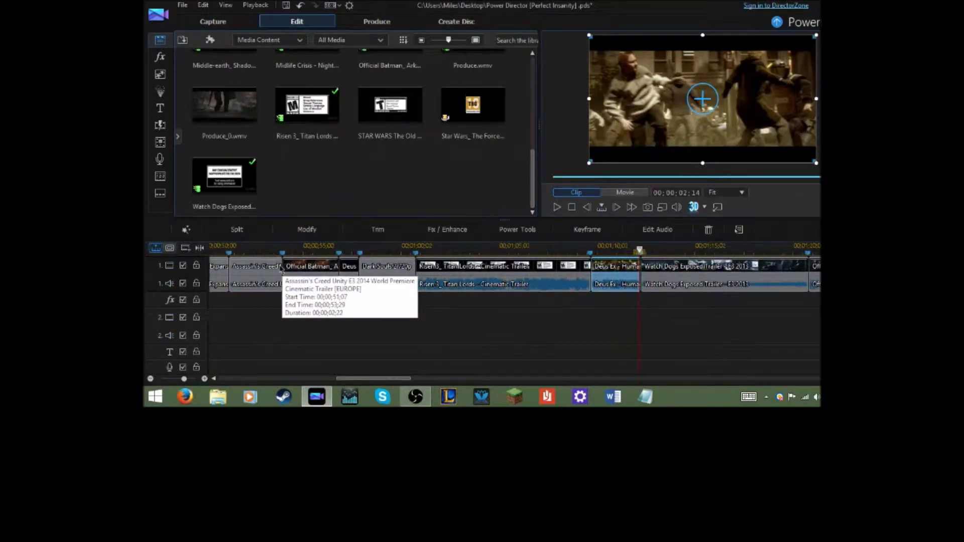
click(284, 247)
click(560, 208)
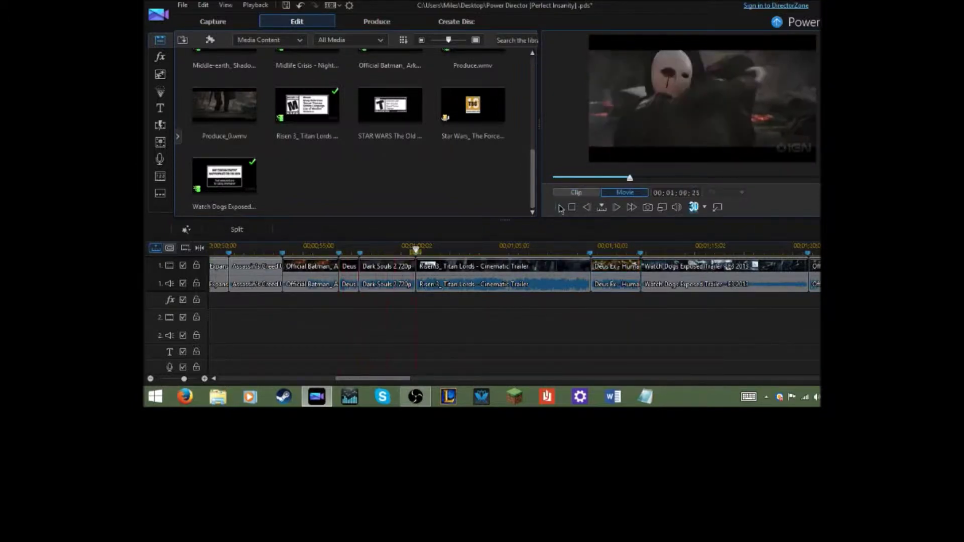
click(285, 263)
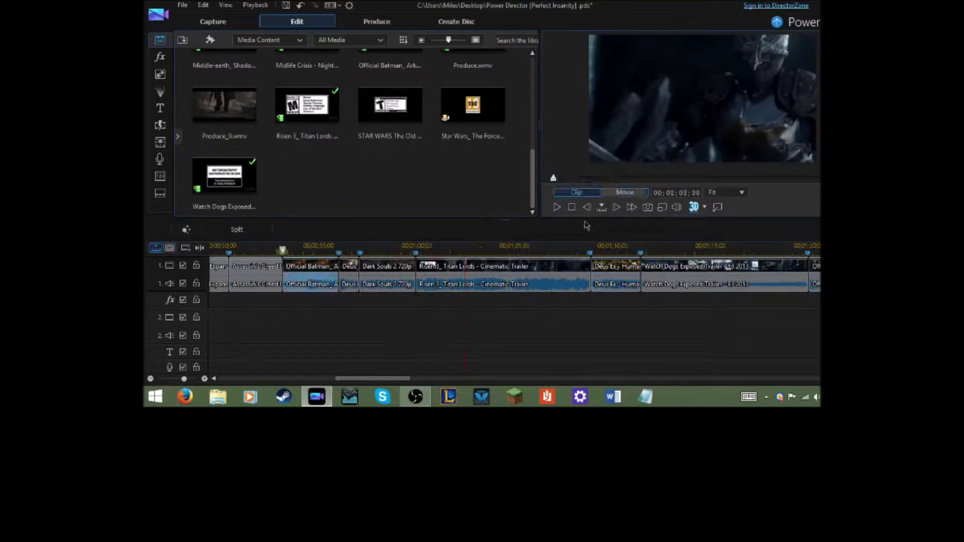
click(623, 192)
click(557, 207)
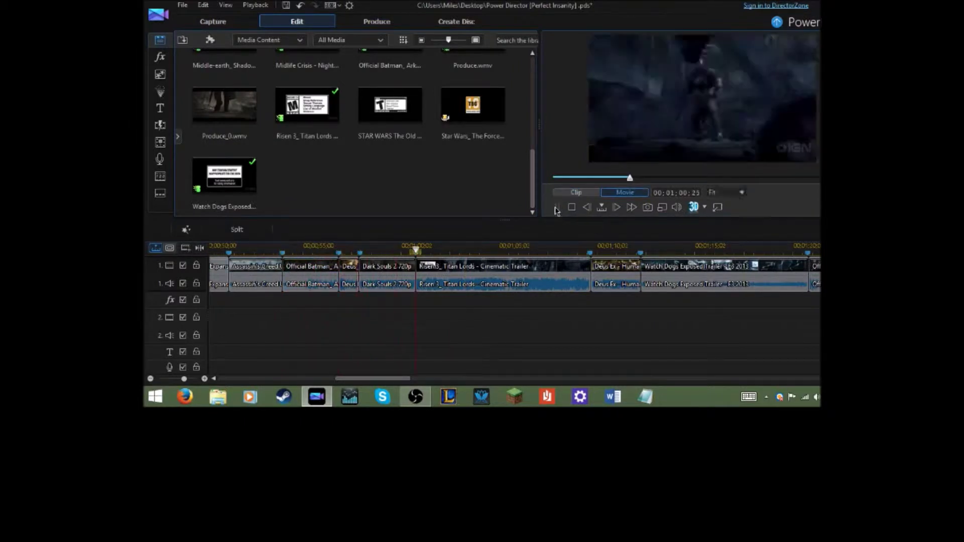
Play back the last Official Batman clip on the timeline up to its end
drag(398, 379, 452, 379)
click(435, 261)
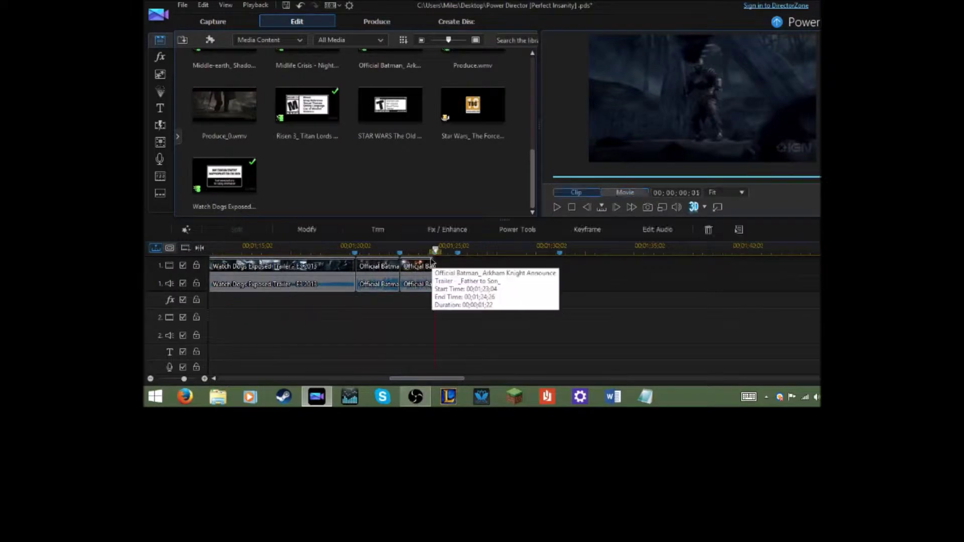
click(556, 208)
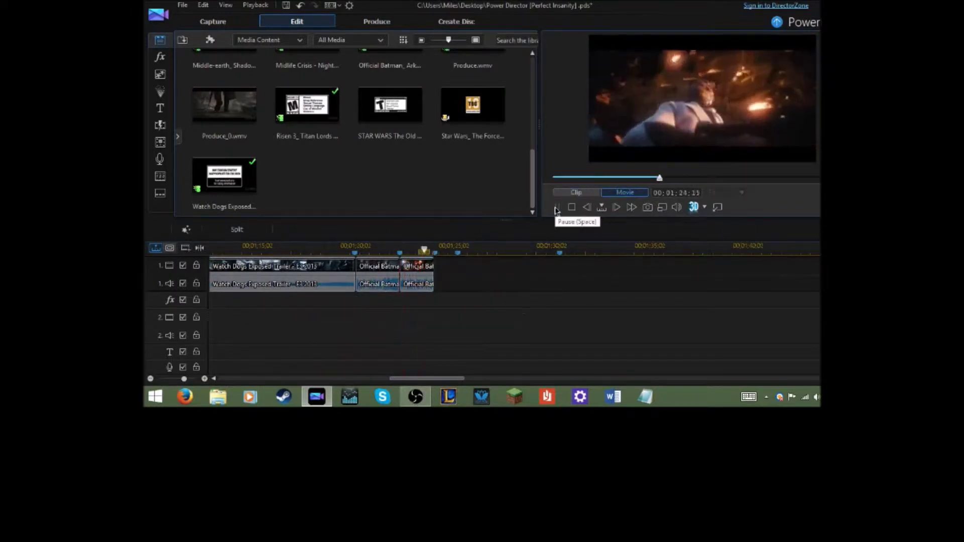
click(556, 209)
click(435, 254)
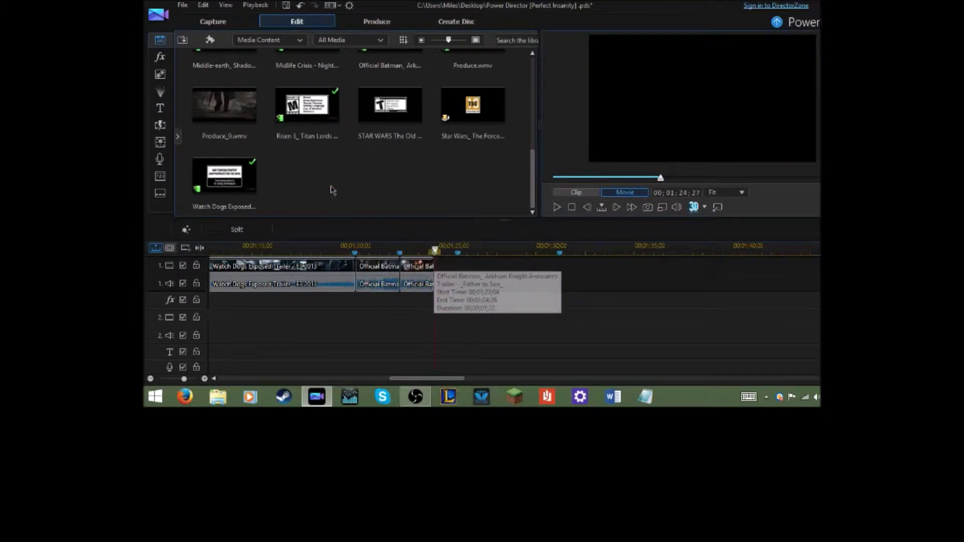
Add the Middle-earth Shadow of Mordor Gravewalker trailer to video track 1 directly after the last Official Batman clip
drag(533, 173, 542, 152)
scroll(541, 152, up, 3)
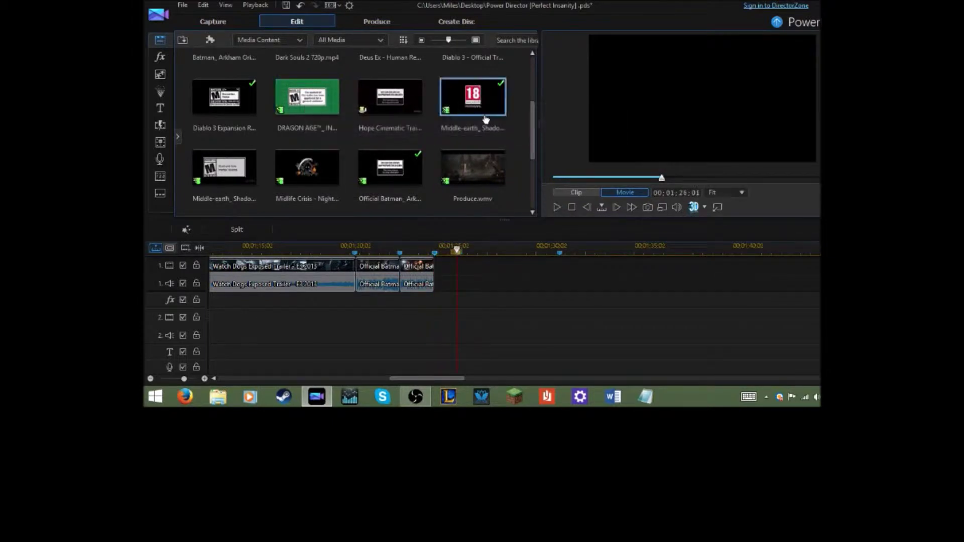
drag(450, 105, 438, 271)
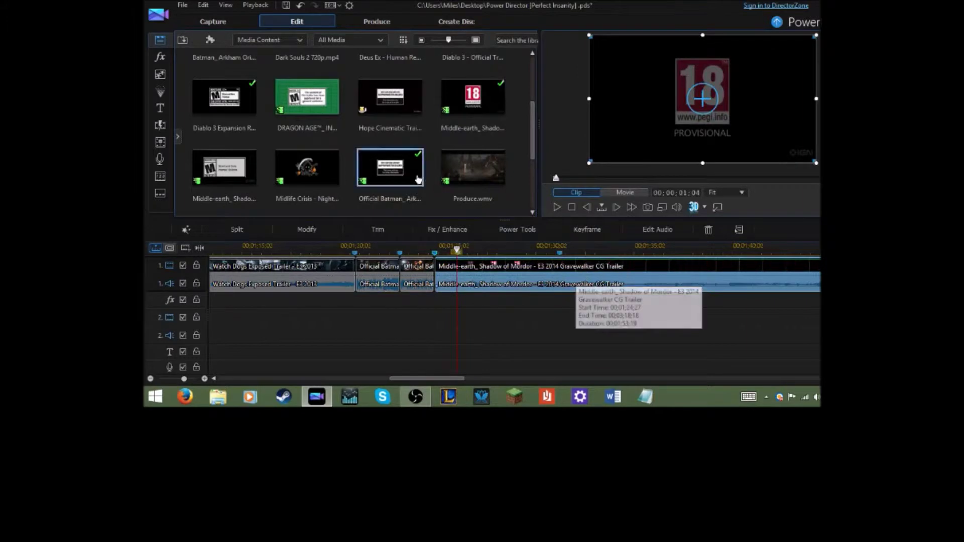
Write the marker times 84.27 and 86.02 in Notepad and work out the interval between them as 1.05
click(645, 397)
drag(687, 127, 368, 36)
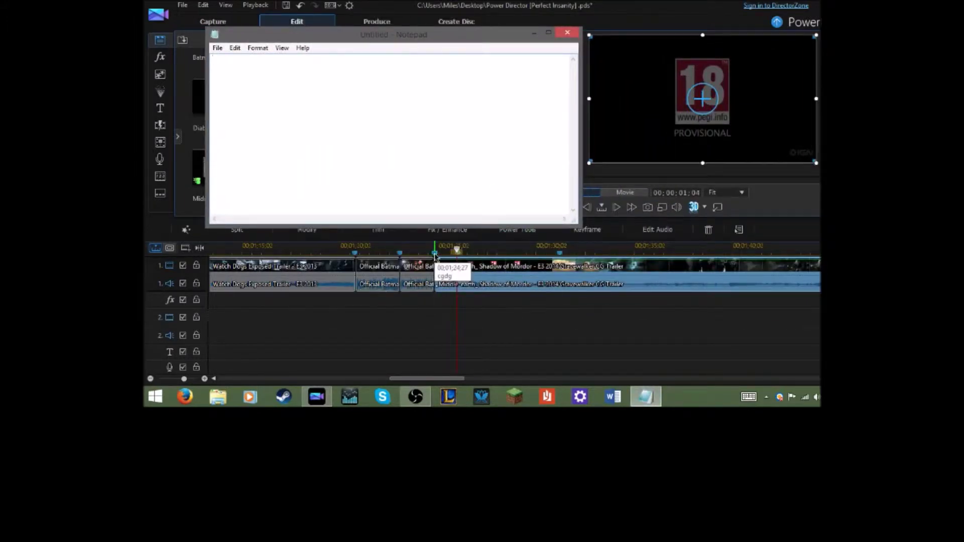
click(534, 35)
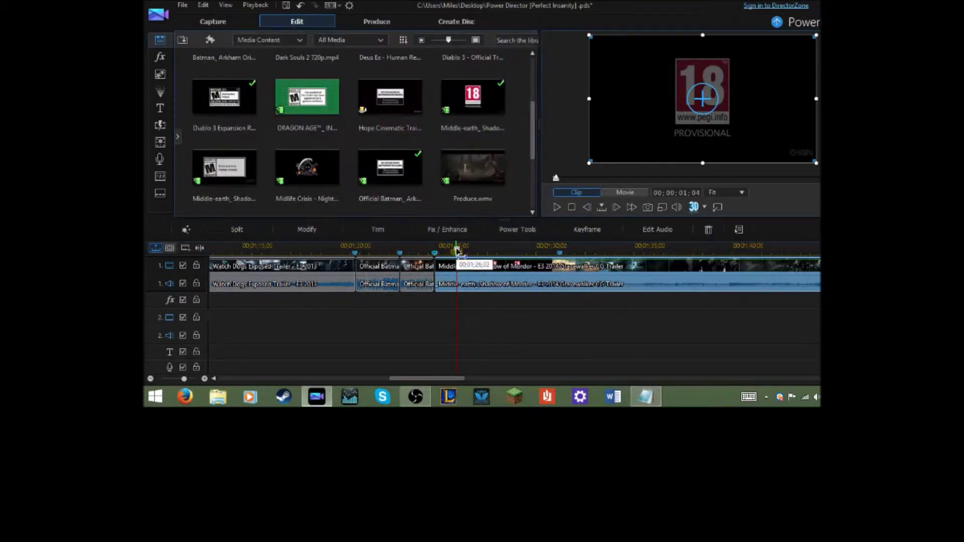
click(504, 249)
click(645, 396)
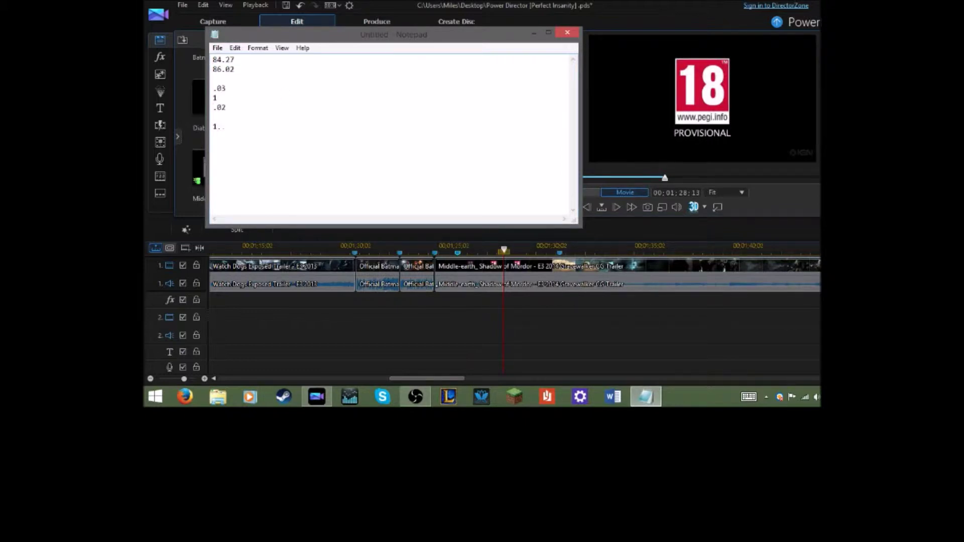
click(534, 31)
Trim the Middle-earth clip to a duration of 00;00;01;05 starting at In position 00;00;56;11
click(440, 281)
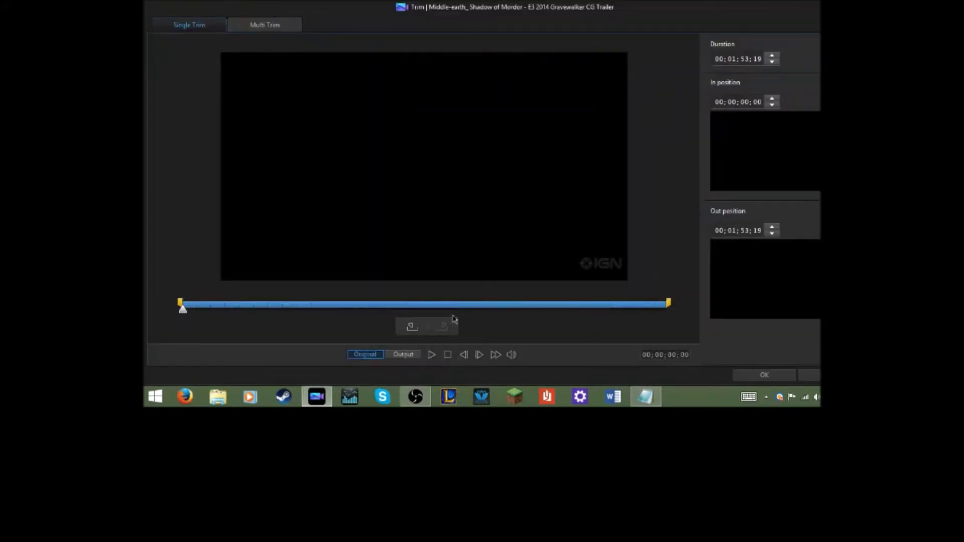
mouse_move(181, 303)
mouse_down()
mouse_move(439, 301)
mouse_move(419, 303)
mouse_up()
click(772, 100)
click(771, 99)
click(772, 99)
click(645, 398)
click(646, 399)
click(772, 62)
text(01)
key(Return)
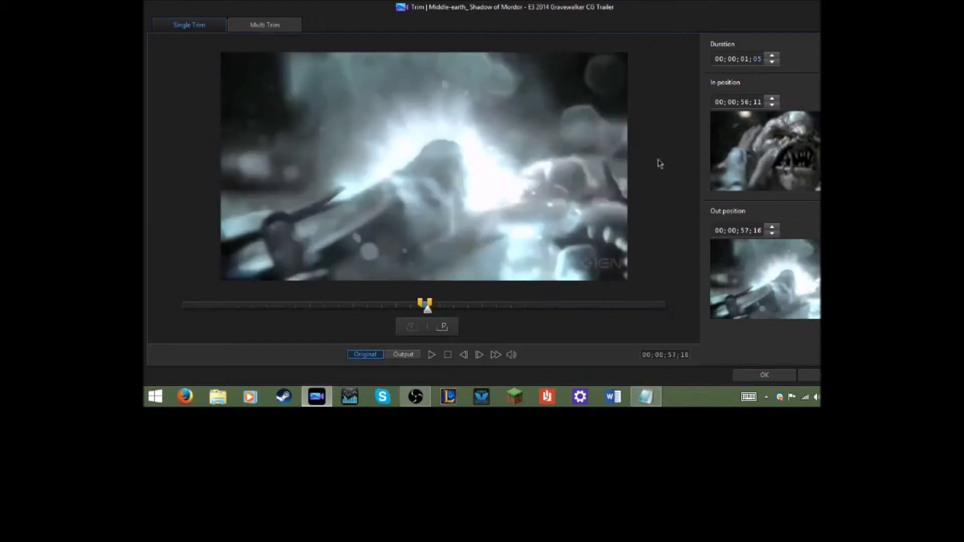
click(755, 376)
Play back the movie around the trimmed Middle-earth clip
right_click(449, 282)
click(474, 188)
click(557, 206)
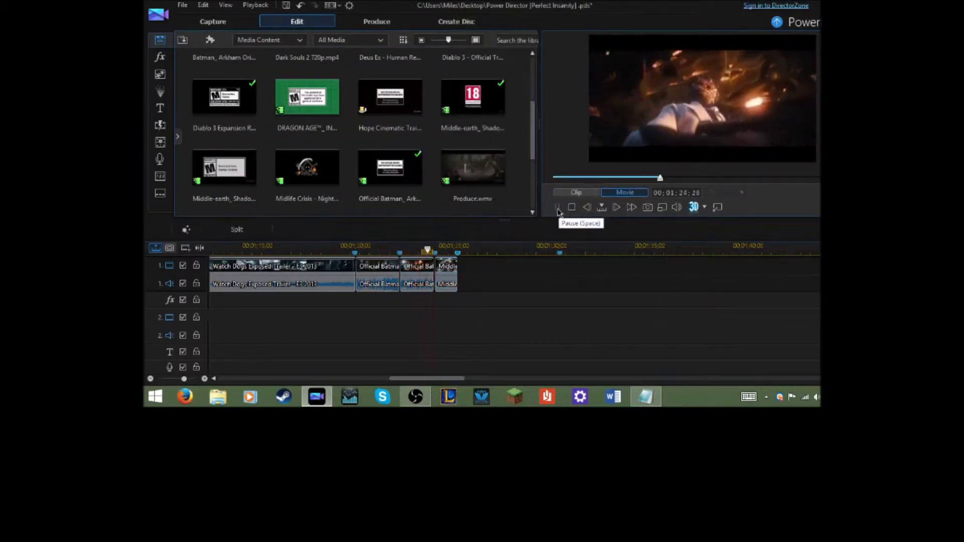
key(super+d)
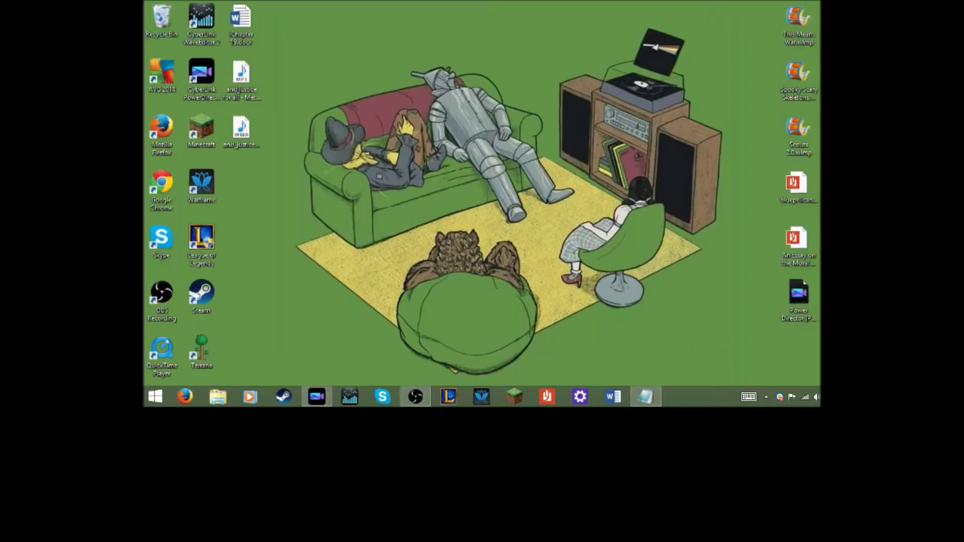
right_click(315, 89)
mouse_move(361, 214)
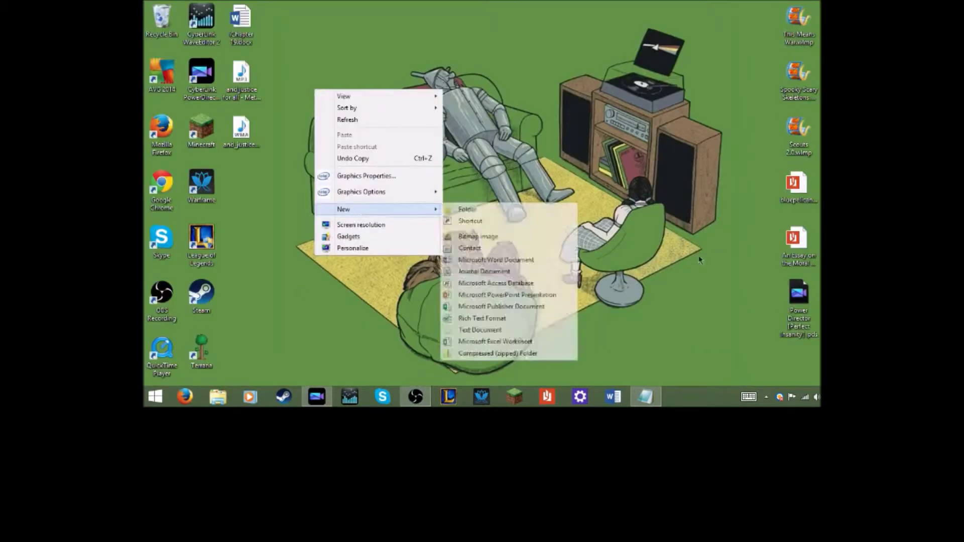
click(597, 356)
click(317, 397)
Play back the empty stretch of the movie from the end of the Middle-earth clip
click(458, 256)
scroll(532, 143, down, 3)
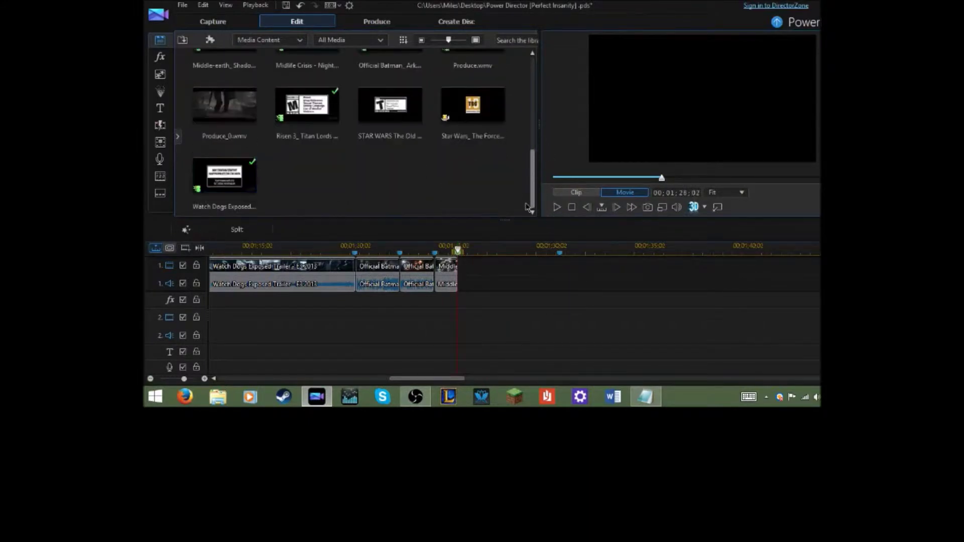
click(558, 208)
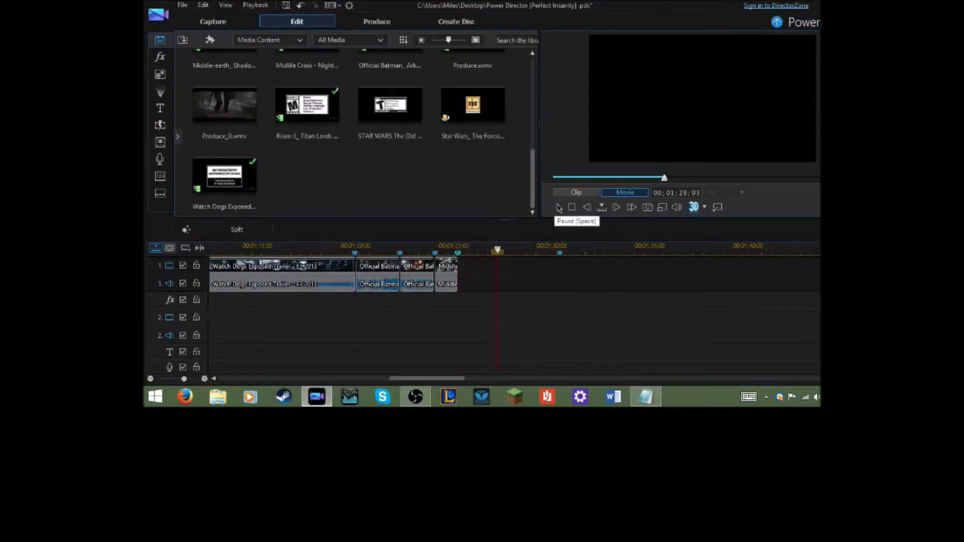
click(558, 208)
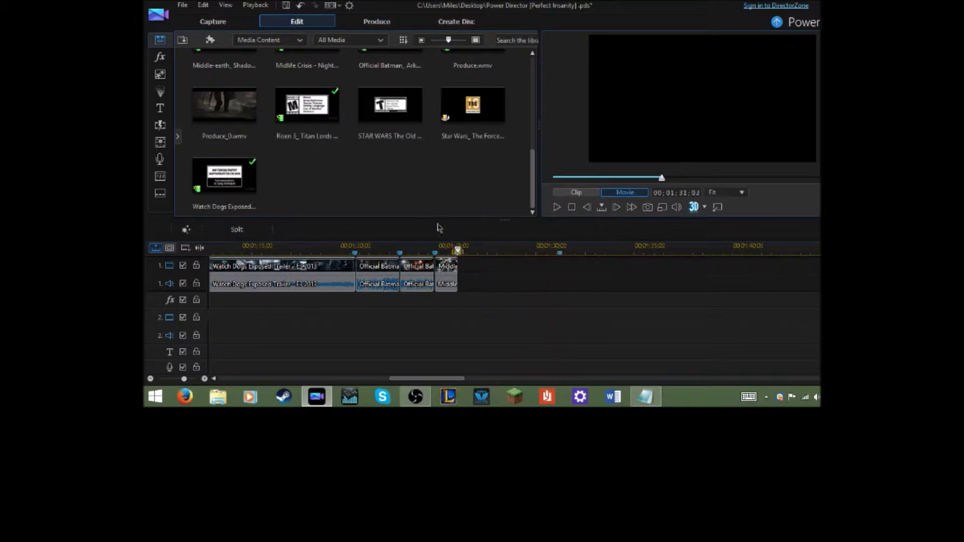
Add the STAR WARS The Old Republic - Deceived Cinematic Trailer to video track 1 directly after the Middle-earth clip
drag(369, 110, 505, 277)
right_click(507, 278)
click(534, 187)
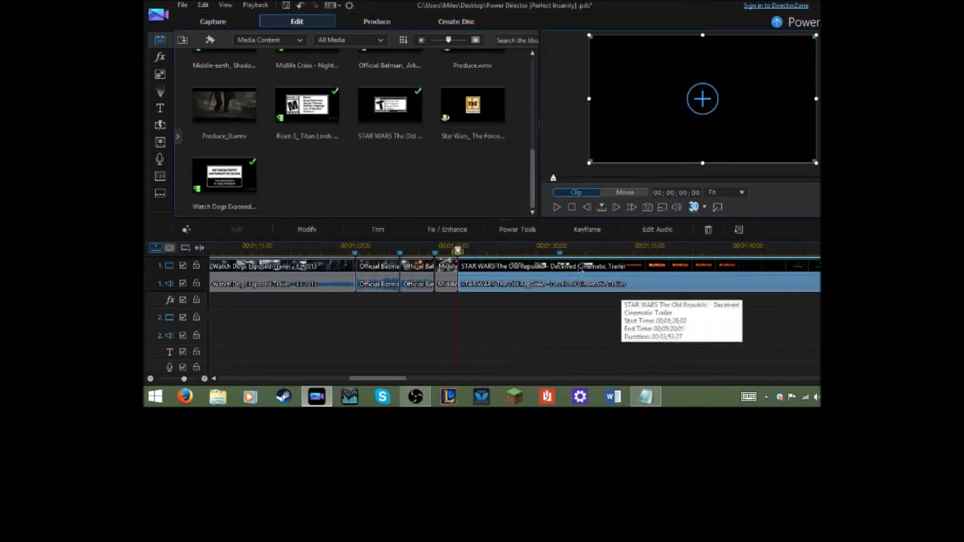
Replace the Notepad calculation with the marker times 86.02 and 91.08 and work out their interval from .28, 4 and .09
click(378, 230)
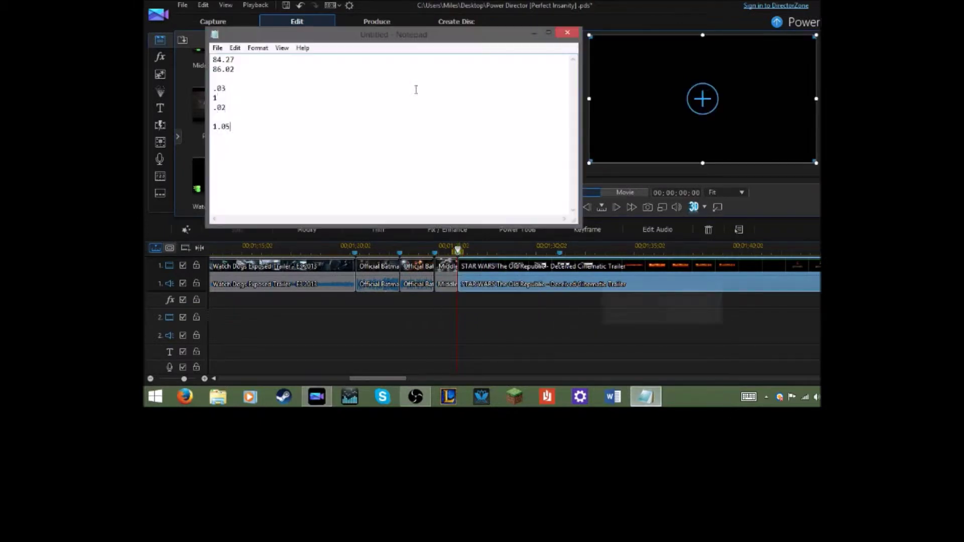
drag(231, 129, 213, 74)
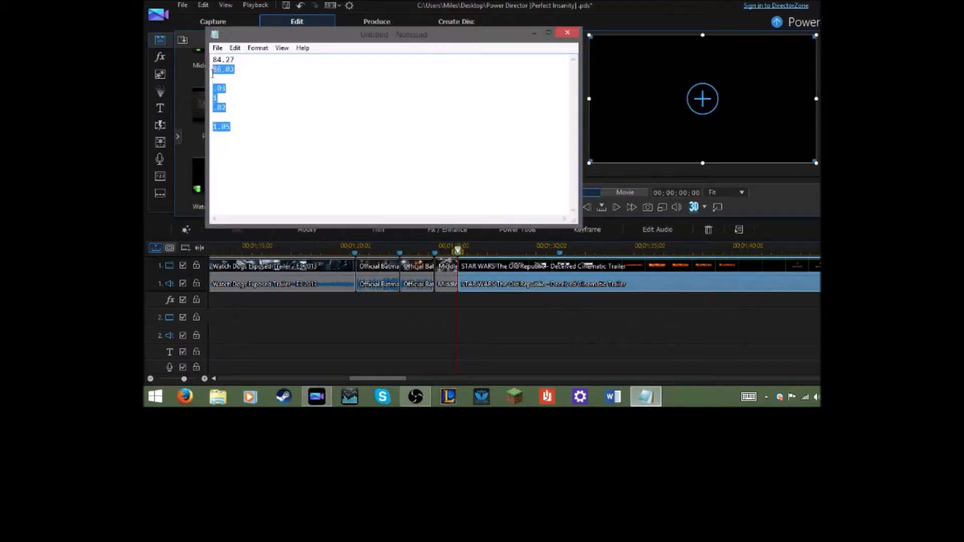
click(533, 34)
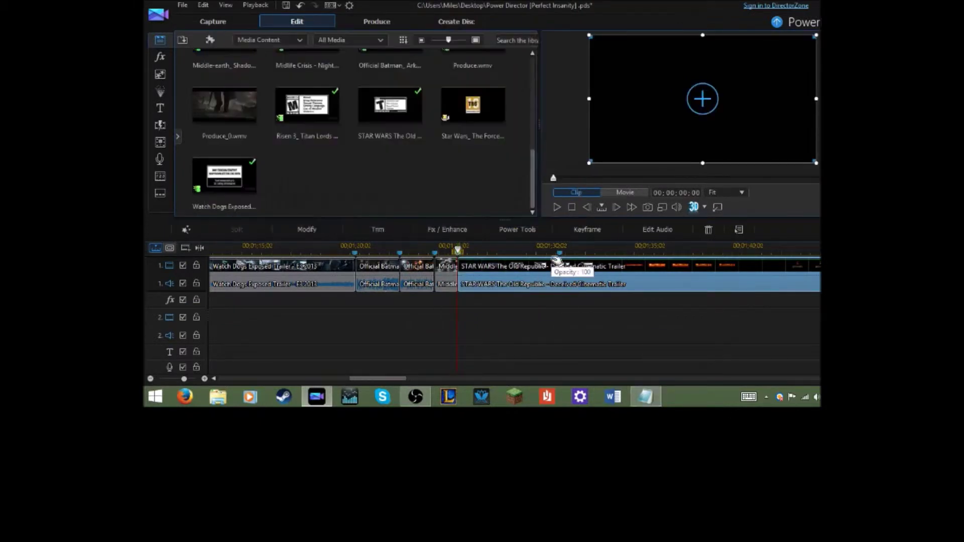
click(644, 398)
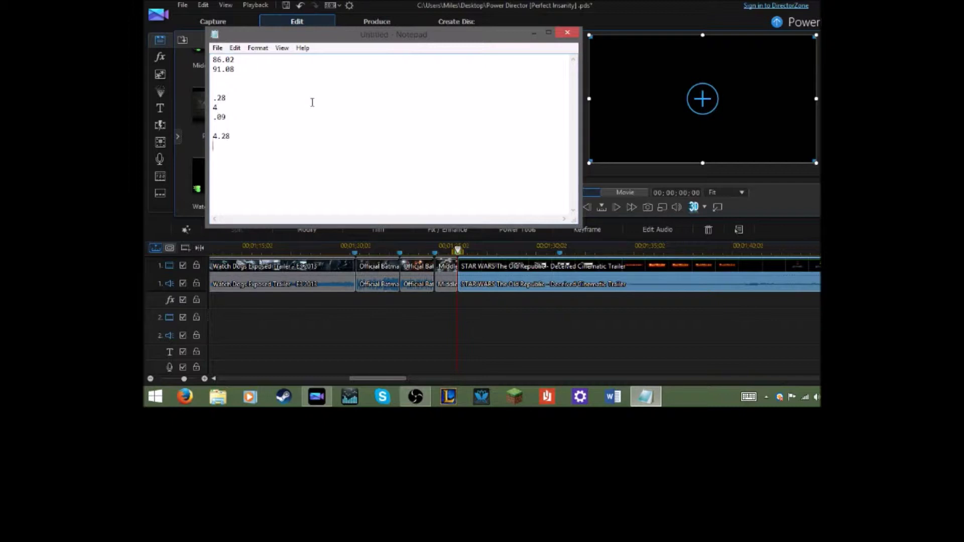
click(547, 35)
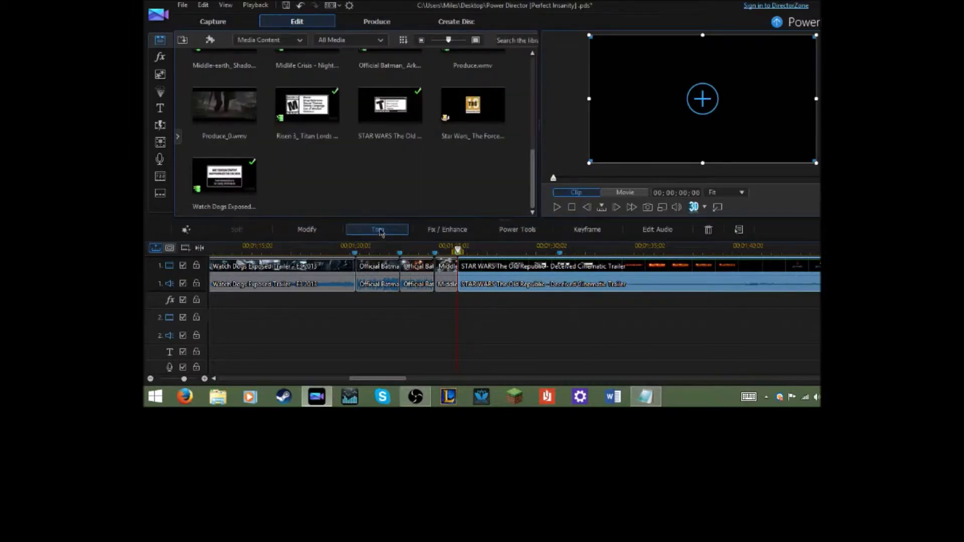
Open the STAR WARS clip for trimming and set its In position to 00;01;08;24 and its duration to 00;00;05;07
click(382, 230)
mouse_move(182, 301)
mouse_down()
mouse_move(343, 301)
mouse_move(324, 302)
mouse_up()
click(731, 59)
text(00)
click(649, 400)
click(649, 400)
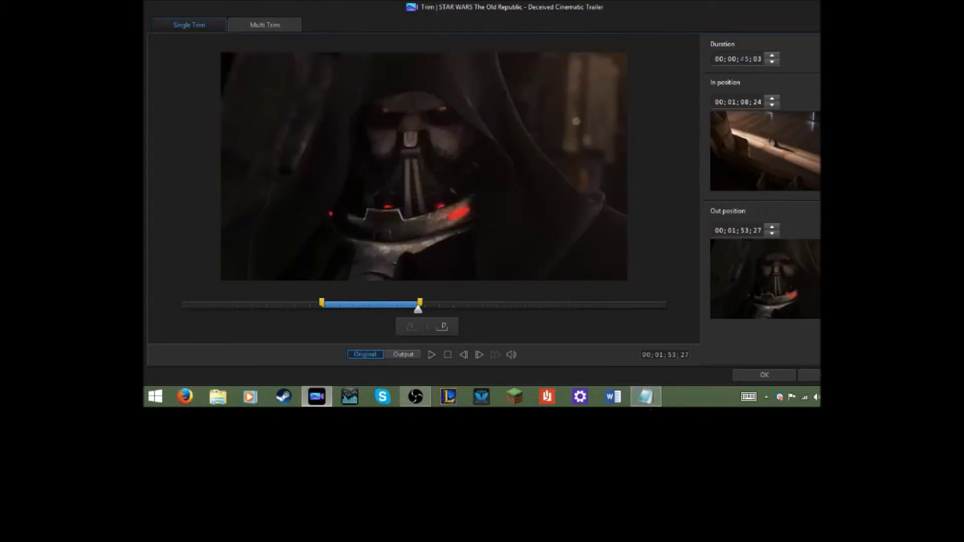
click(744, 59)
text(0507)
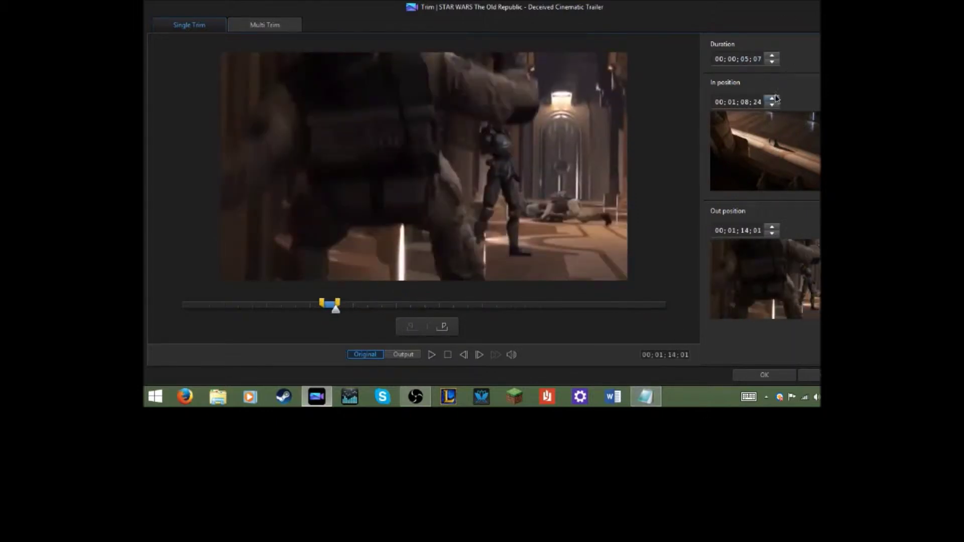
Move the STAR WARS clip's In position to 00;01;11;27, set the duration's seconds to 05 and apply the trim
click(774, 99)
click(773, 99)
click(774, 99)
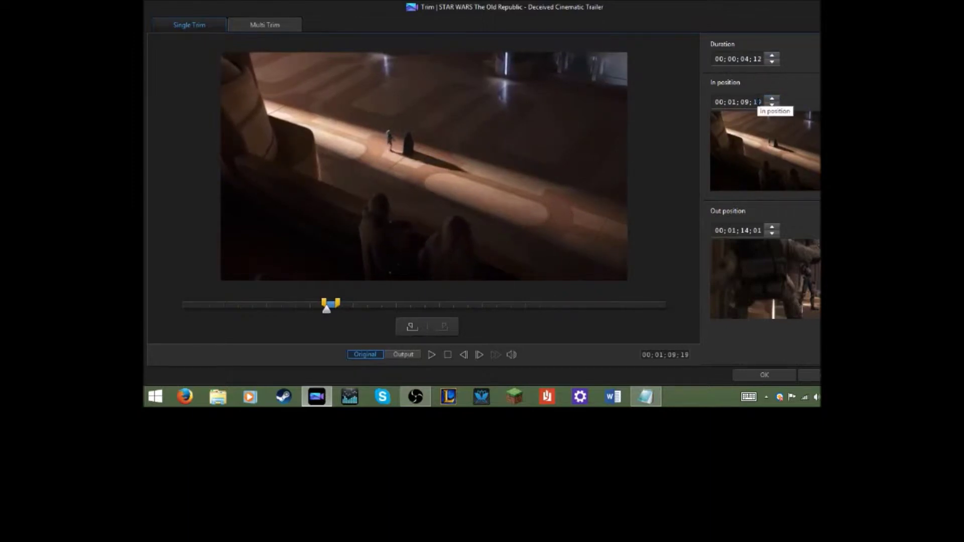
click(773, 99)
click(773, 99)
click(773, 98)
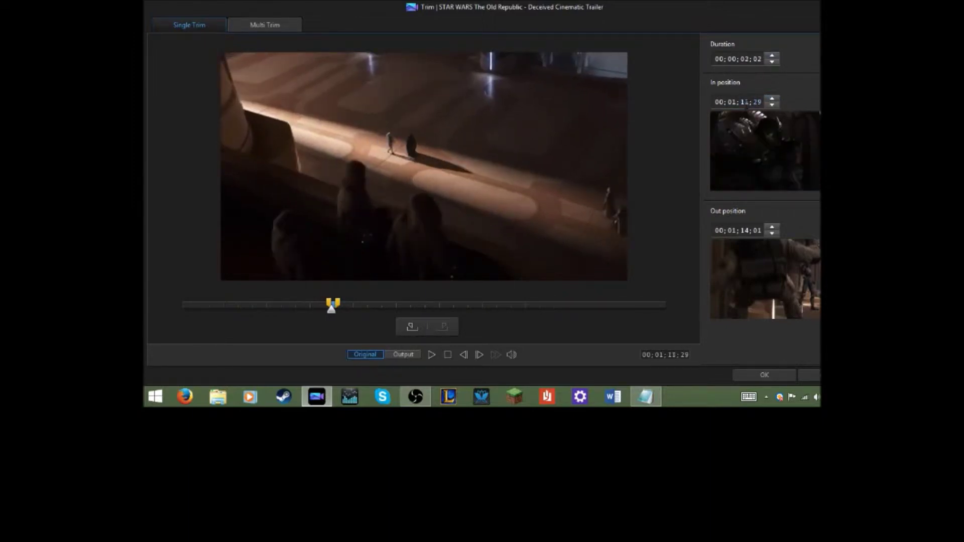
click(757, 102)
click(777, 106)
click(774, 99)
click(745, 60)
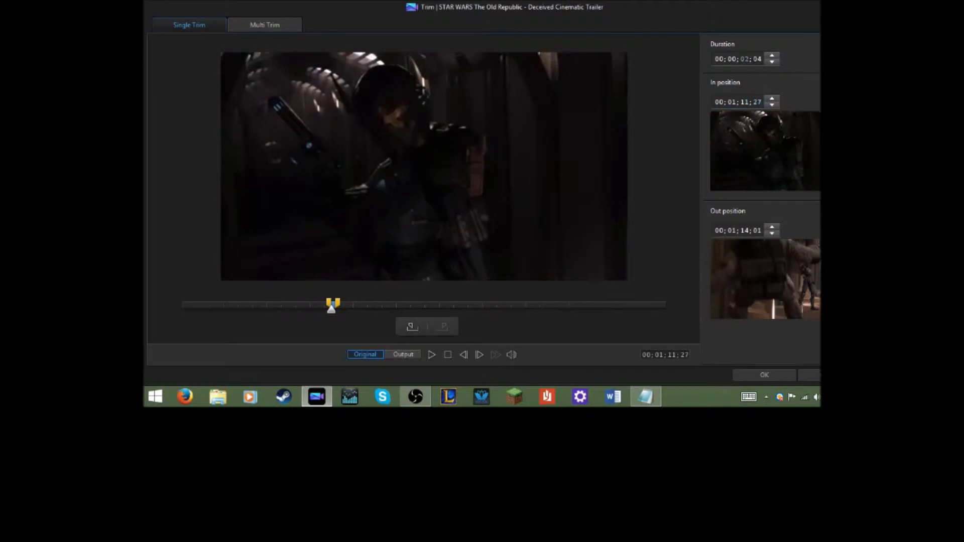
text(05)
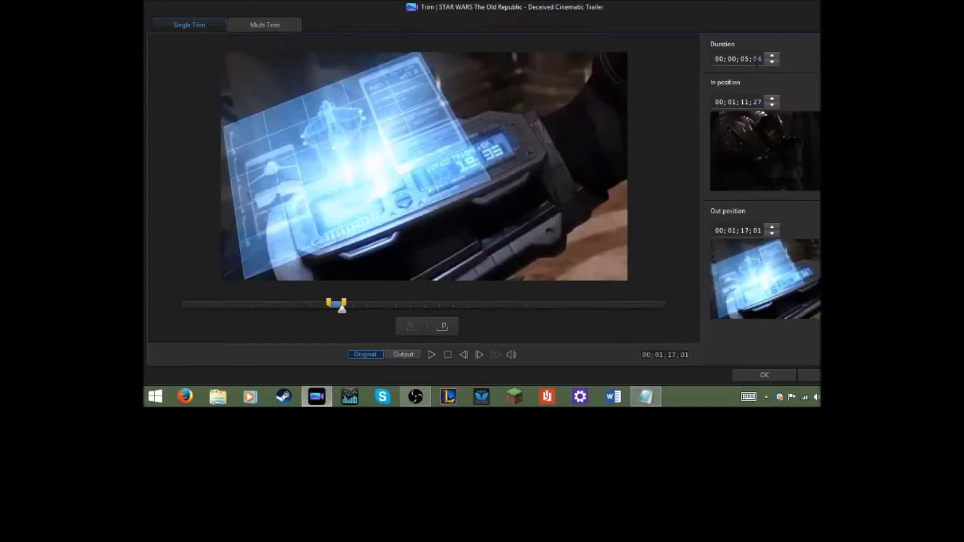
click(765, 375)
Play the movie past the STAR WARS clip and add a timeline marker at 00;01;36;18 with the note "crucial peice is missing"
click(557, 208)
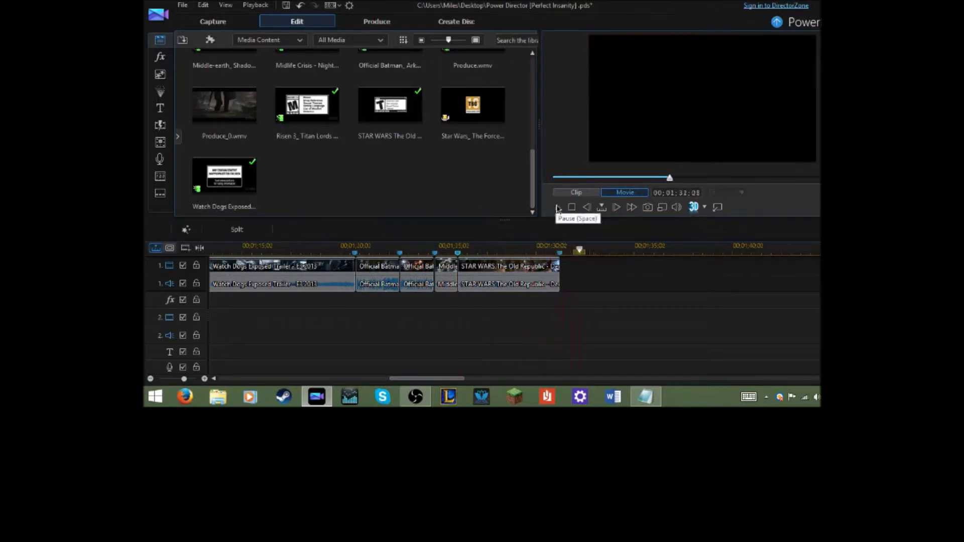
click(663, 249)
right_click(663, 250)
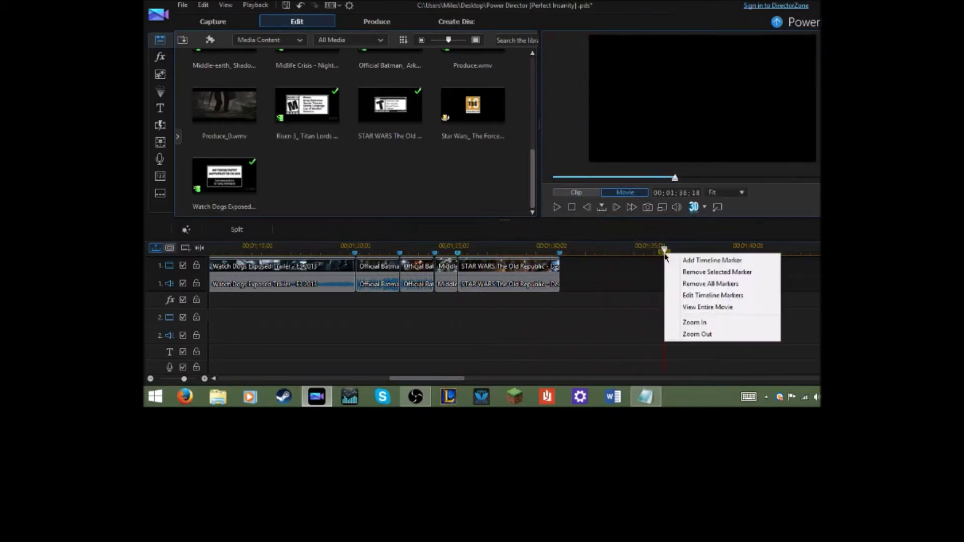
click(668, 261)
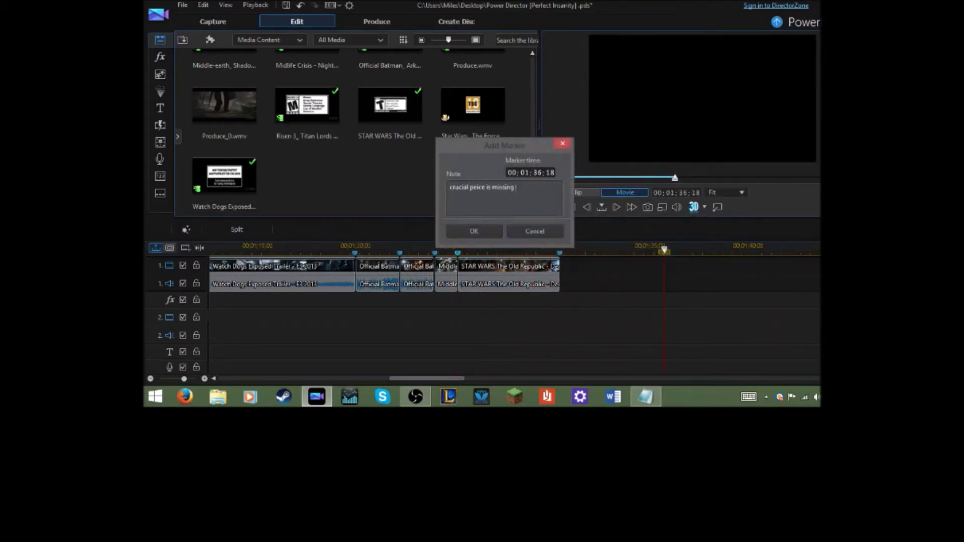
click(487, 231)
Play back the STAR WARS clip and the empty stretch up to the marker at 00;01;36;18
click(560, 249)
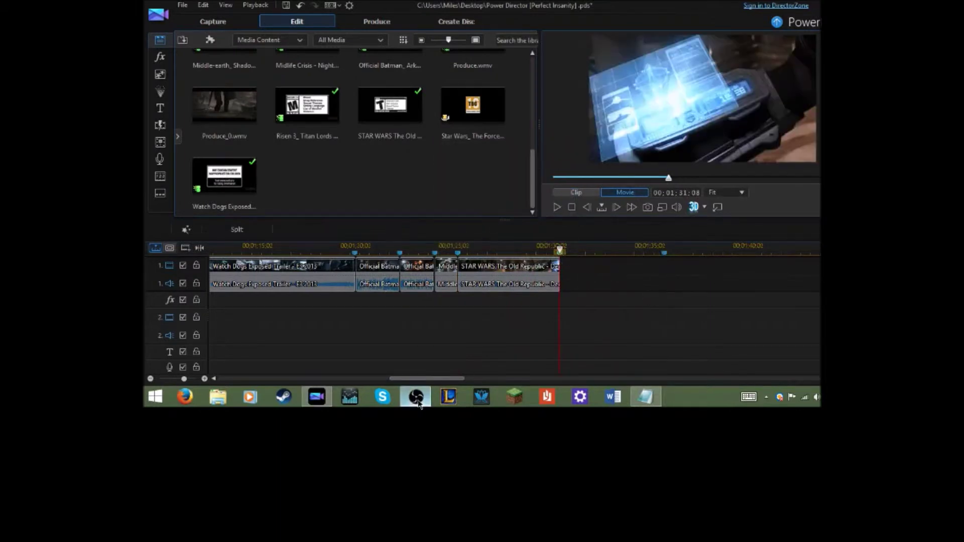
right_click(475, 268)
click(379, 231)
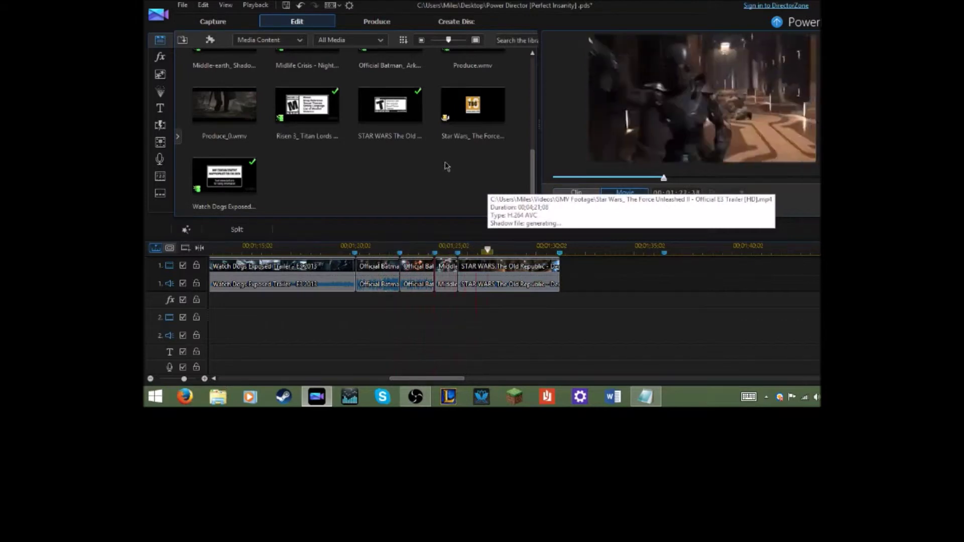
click(557, 207)
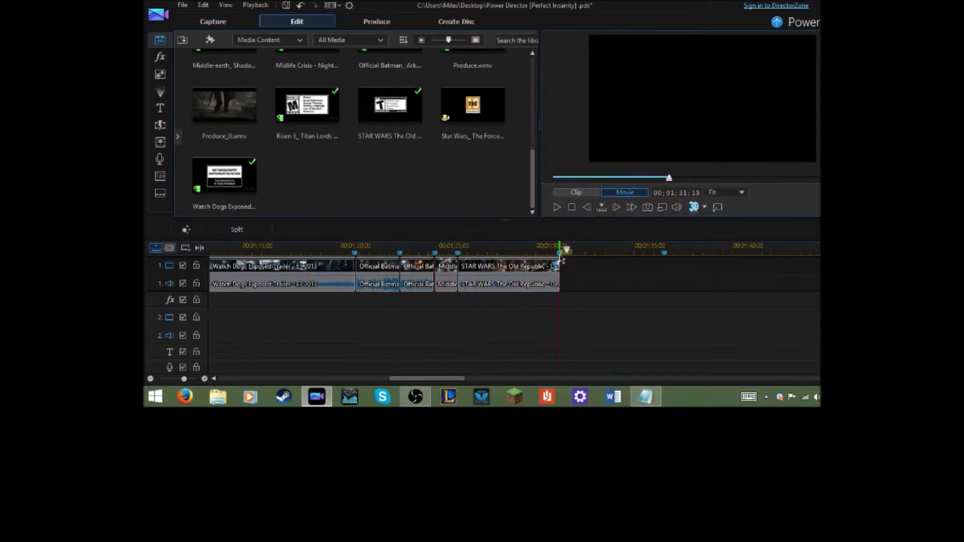
click(557, 207)
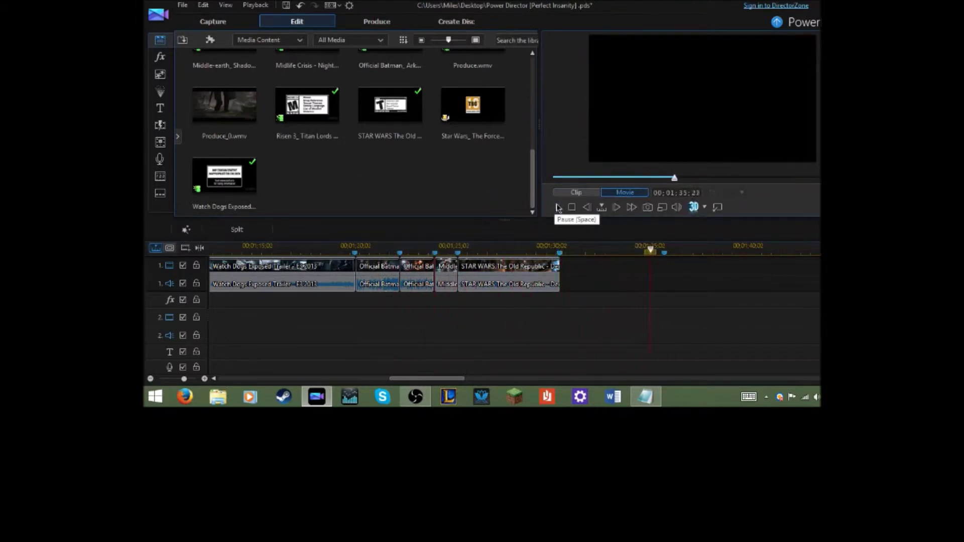
Add the Watch Dogs Exposed Trailer to video track 1 directly after the STAR WARS clip at 00;01;31;08
click(559, 250)
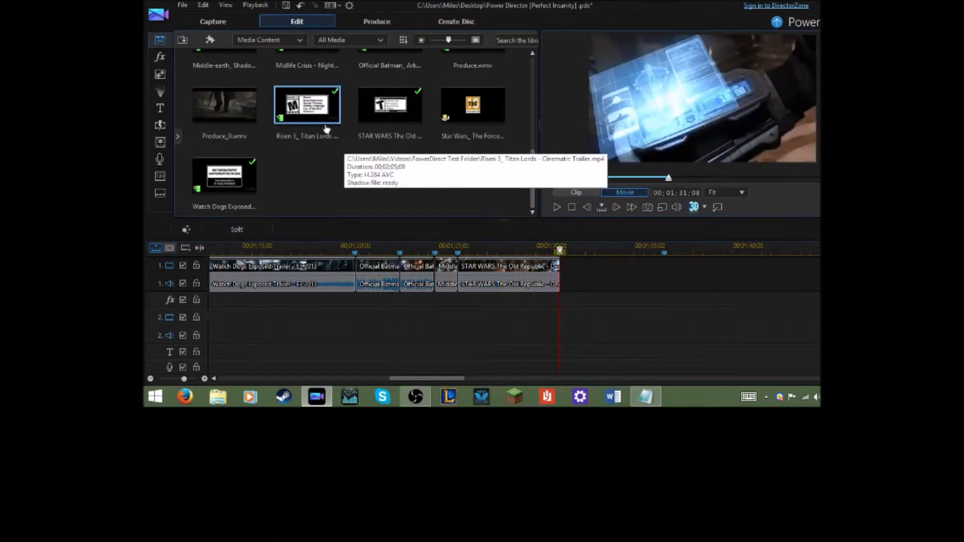
mouse_move(533, 173)
mouse_down()
mouse_move(540, 94)
mouse_move(539, 177)
mouse_move(537, 131)
mouse_move(534, 172)
mouse_up()
drag(223, 177, 562, 261)
Replace the Notepad calculation with one for the next interval, starting from the marker time 91.08
click(646, 397)
drag(235, 147, 207, 69)
key(alt+Tab)
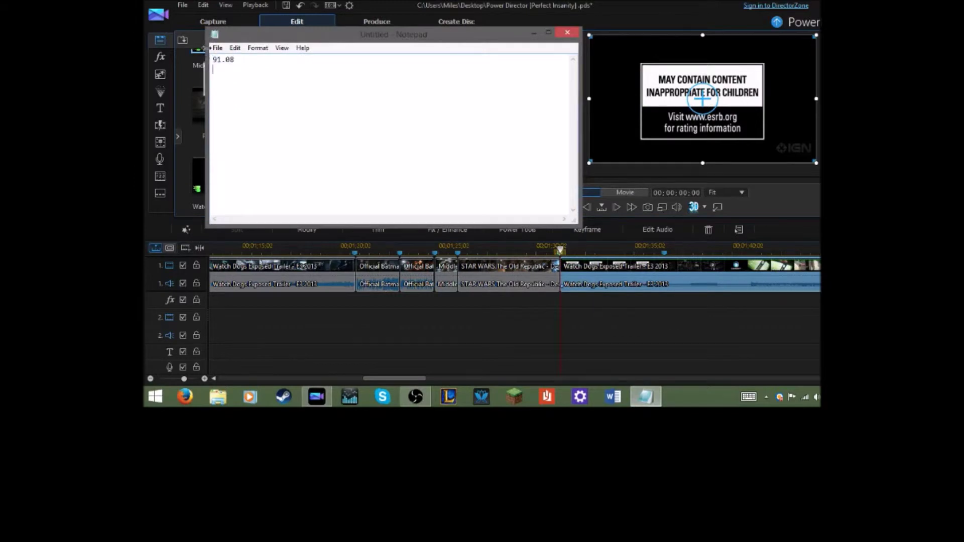
key(alt+Tab)
click(532, 34)
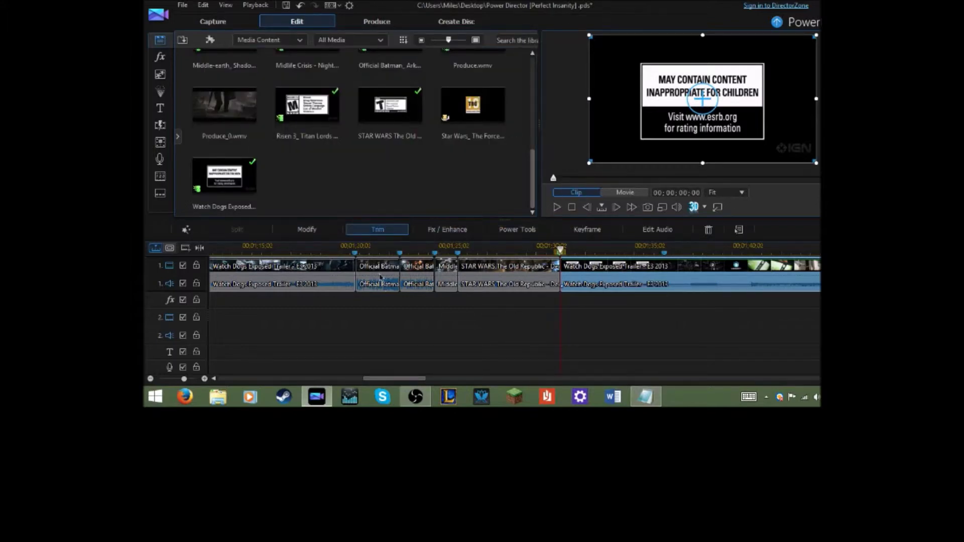
Trim the new Watch Dogs clip to an In position of 00;00;25;26 and a duration of 00;00;05;09
mouse_move(184, 301)
mouse_down()
mouse_move(272, 294)
mouse_move(246, 291)
mouse_up()
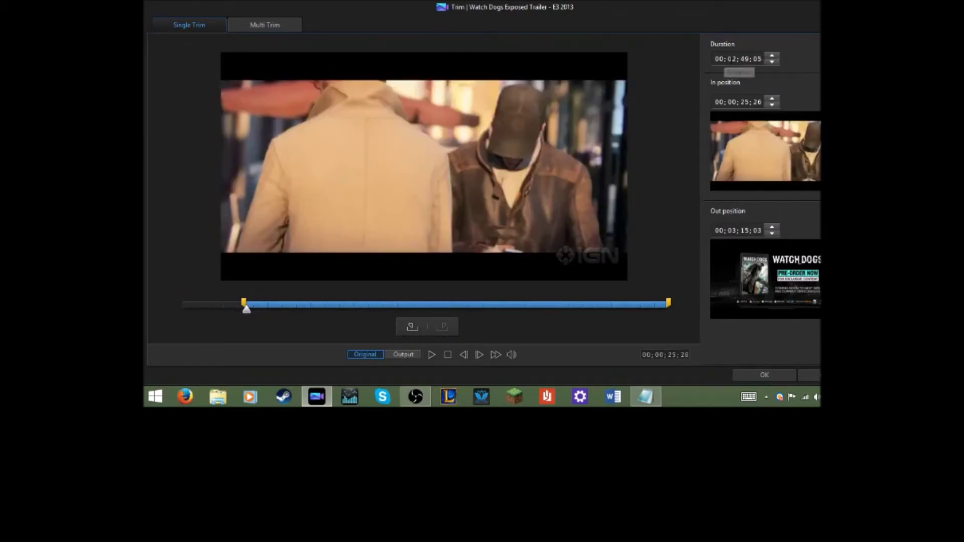
click(732, 59)
text(00)
text(0509)
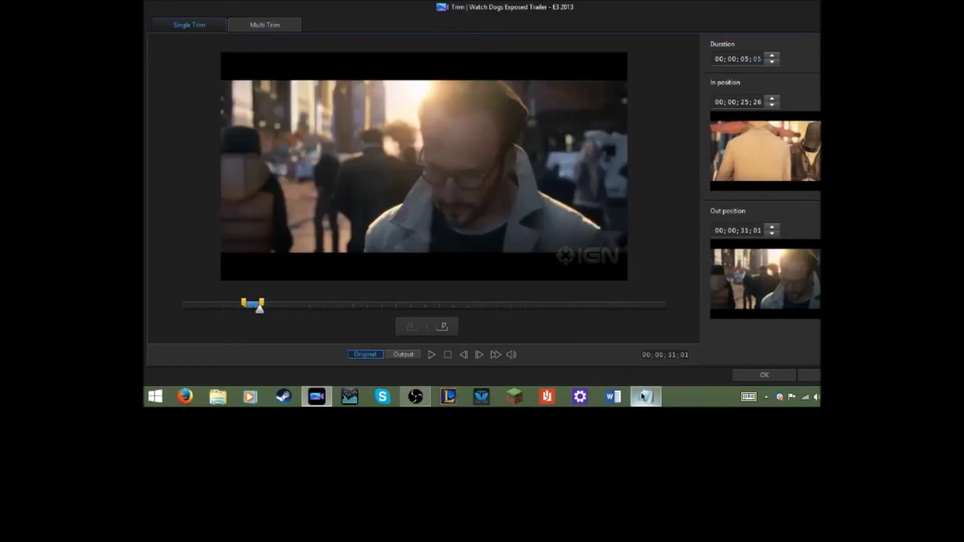
click(757, 377)
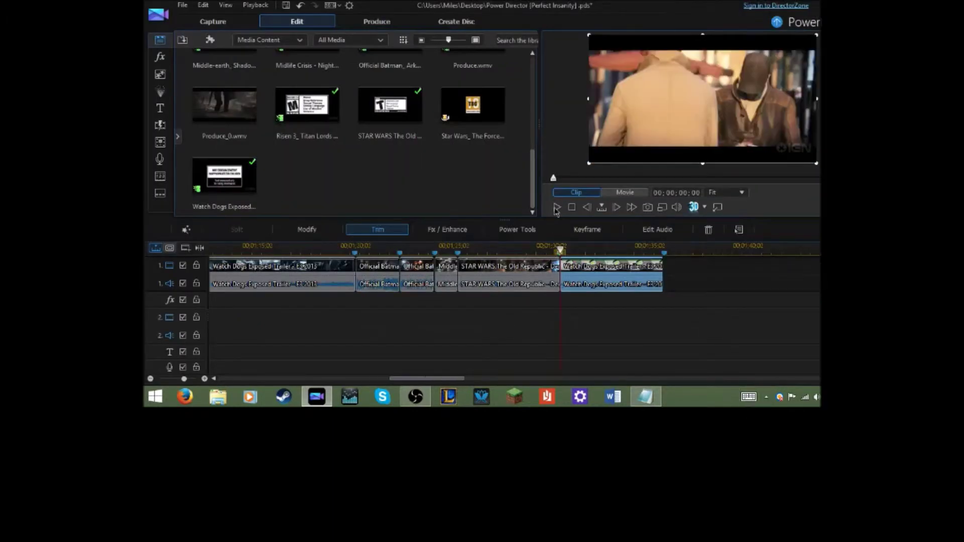
Play back the trimmed Watch Dogs clip and add the Risen 3 Titan Lords Cinematic Trailer directly after it on video track 1
click(557, 207)
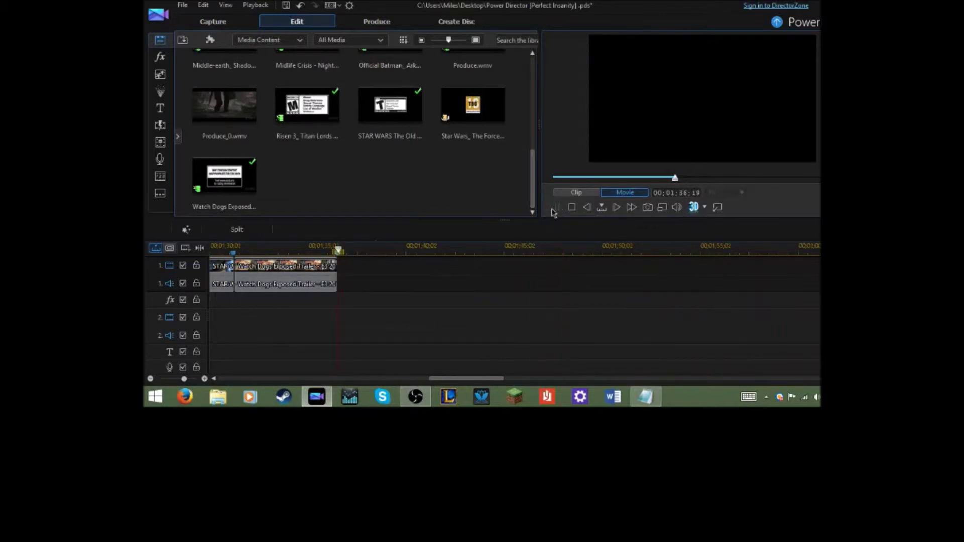
click(340, 272)
drag(340, 273, 341, 273)
right_click(544, 282)
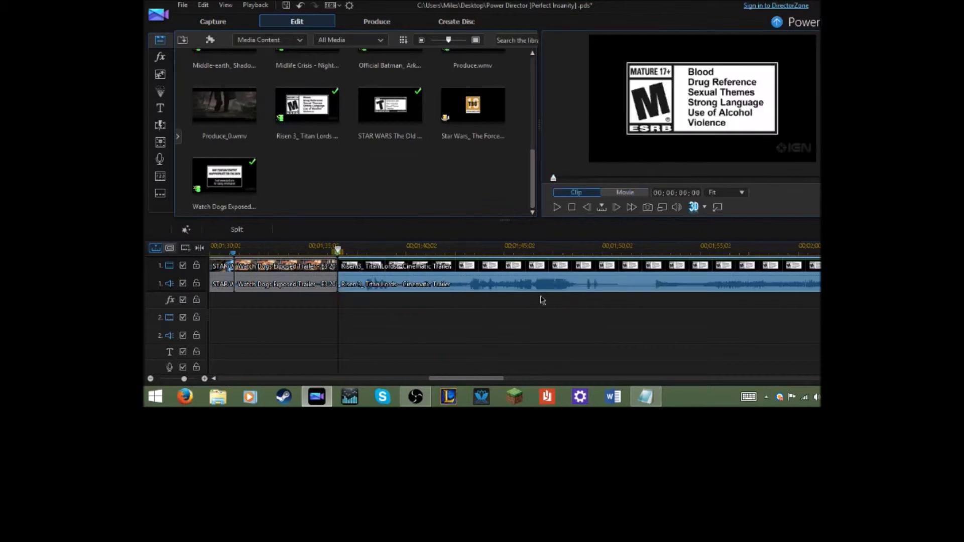
Trim the Risen 3 clip to an In position of 00;00;34;22 and an Out position of about 00;00;40;11
click(386, 232)
click(386, 232)
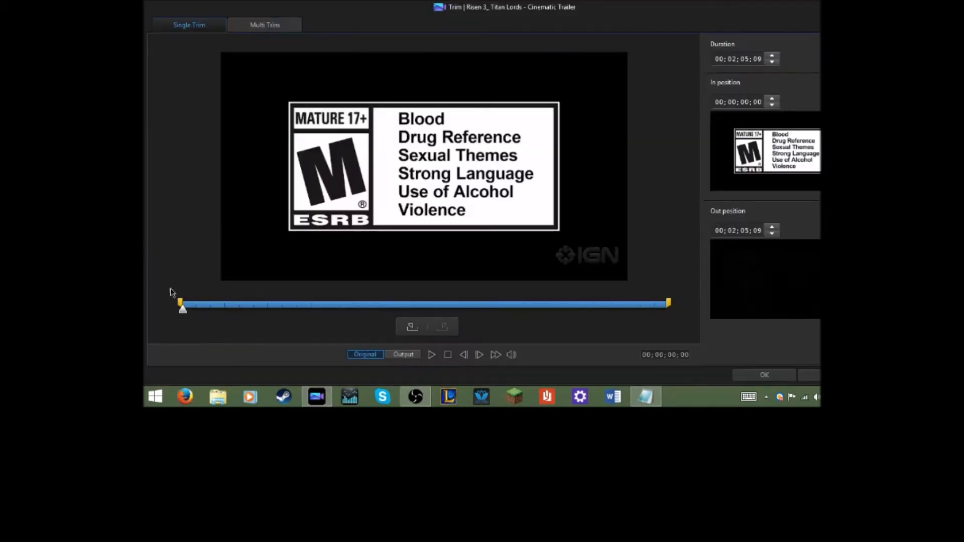
mouse_move(184, 310)
mouse_down()
mouse_move(328, 319)
mouse_move(317, 319)
mouse_up()
mouse_move(668, 303)
mouse_down()
mouse_move(318, 303)
mouse_move(338, 302)
mouse_up()
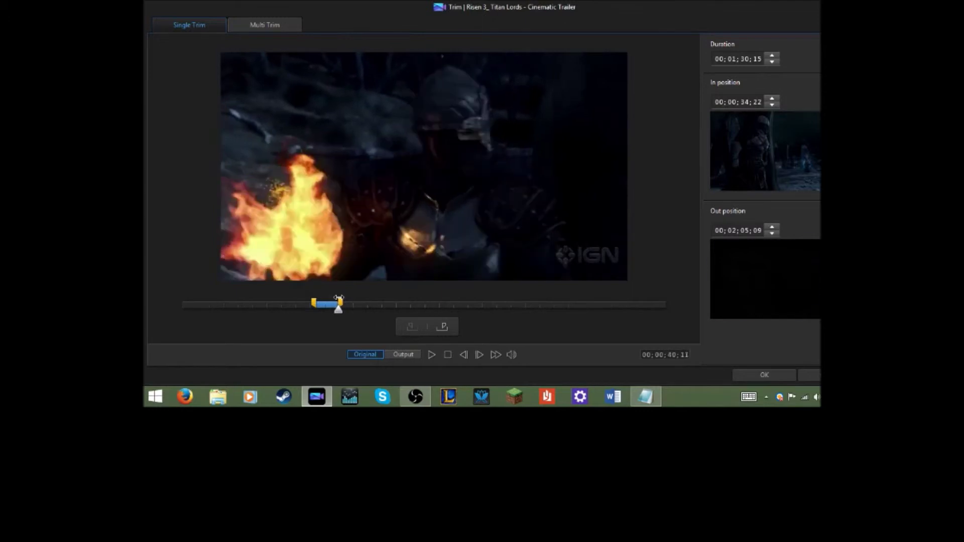
click(741, 374)
Play back the end of the Watch Dogs clip and the trimmed Risen 3 clip through the empty stretch behind it
click(557, 208)
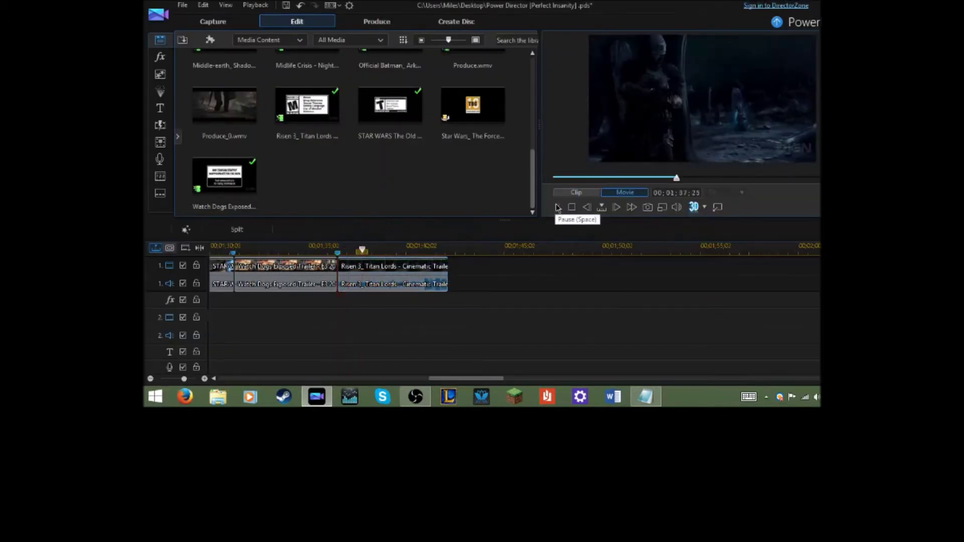
click(305, 264)
click(556, 208)
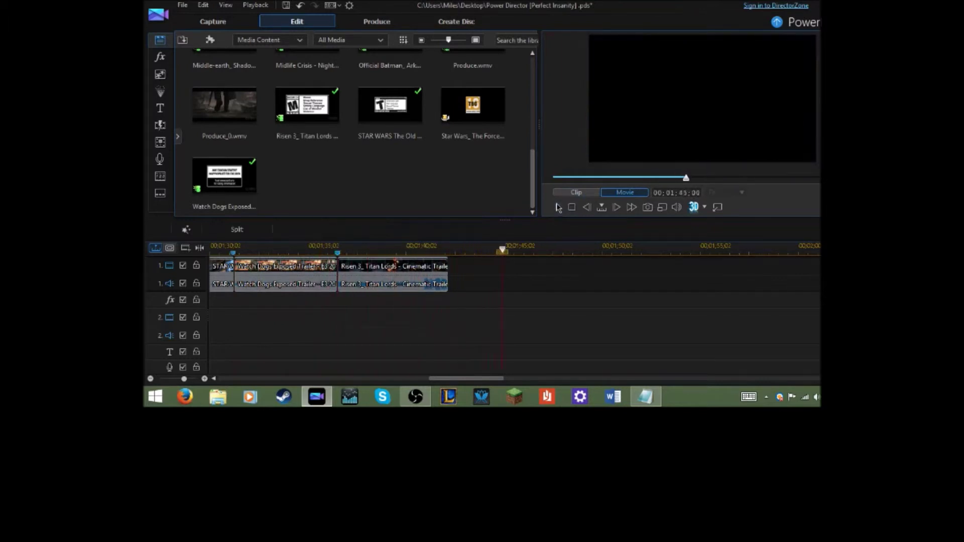
Add a timeline marker at 00;01;47;06
click(546, 251)
right_click(545, 253)
click(577, 254)
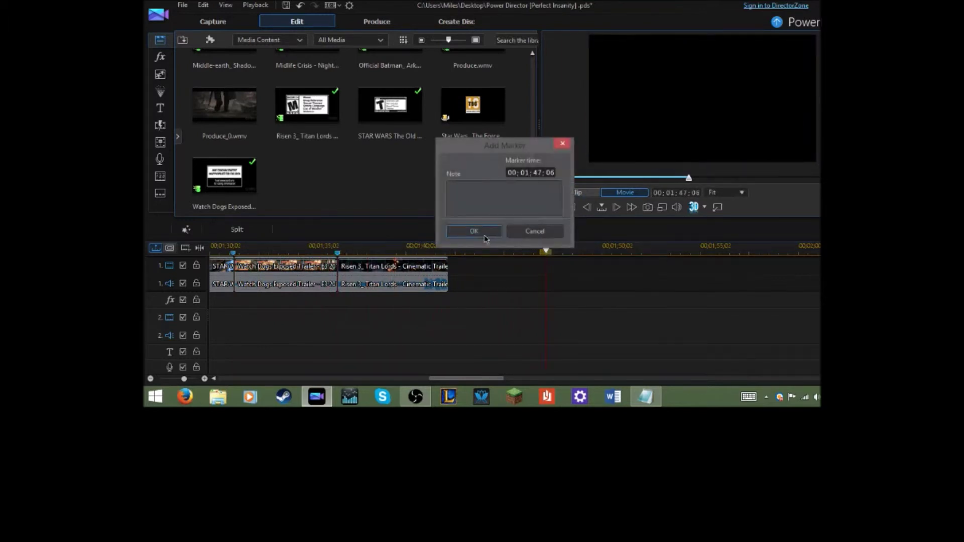
click(486, 238)
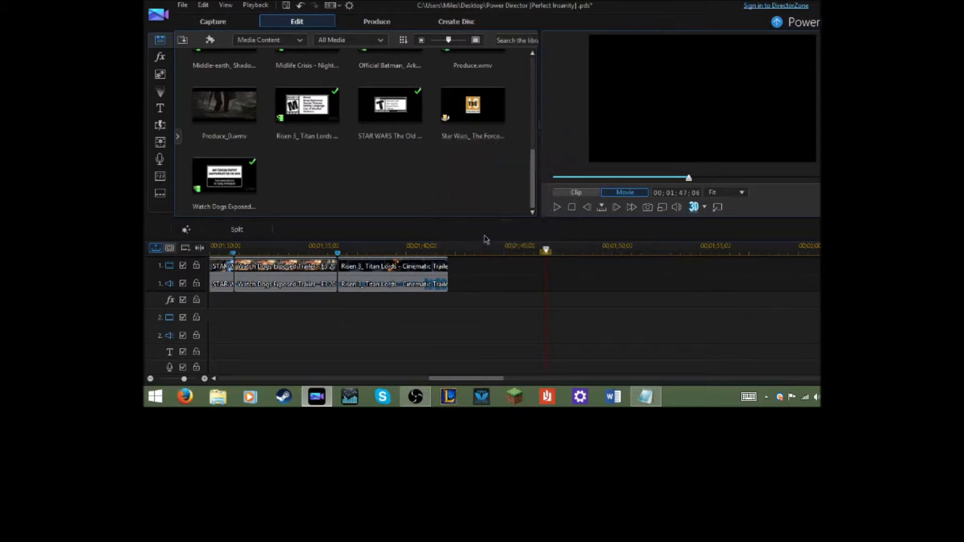
Add a timeline marker at 00;01;42;08, near the Risen 3 clip's end, with the note "begin dub me insane"
click(448, 252)
right_click(447, 252)
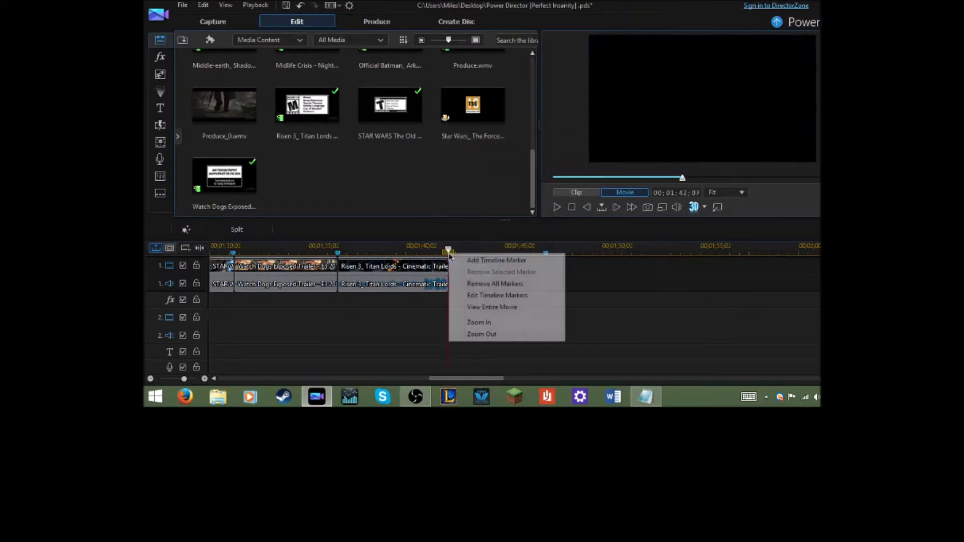
click(467, 258)
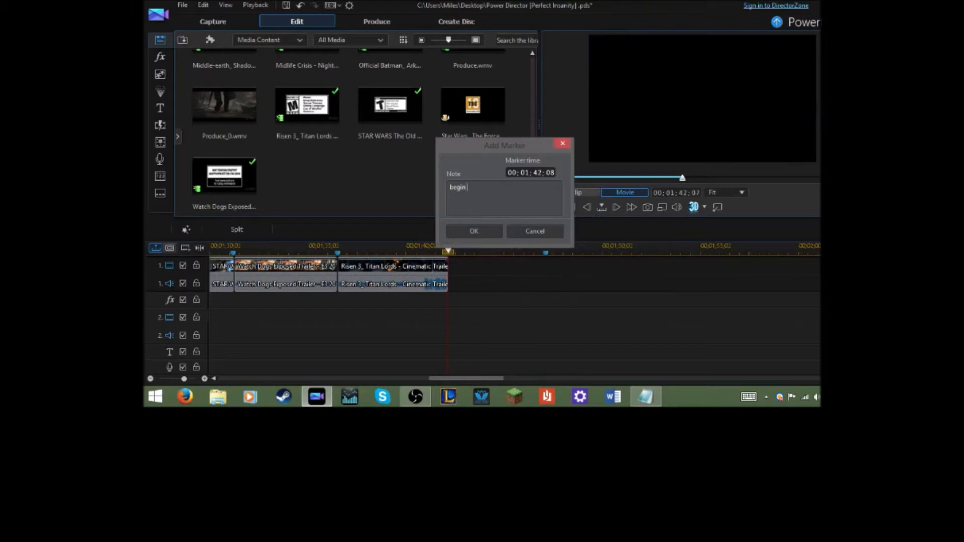
click(474, 227)
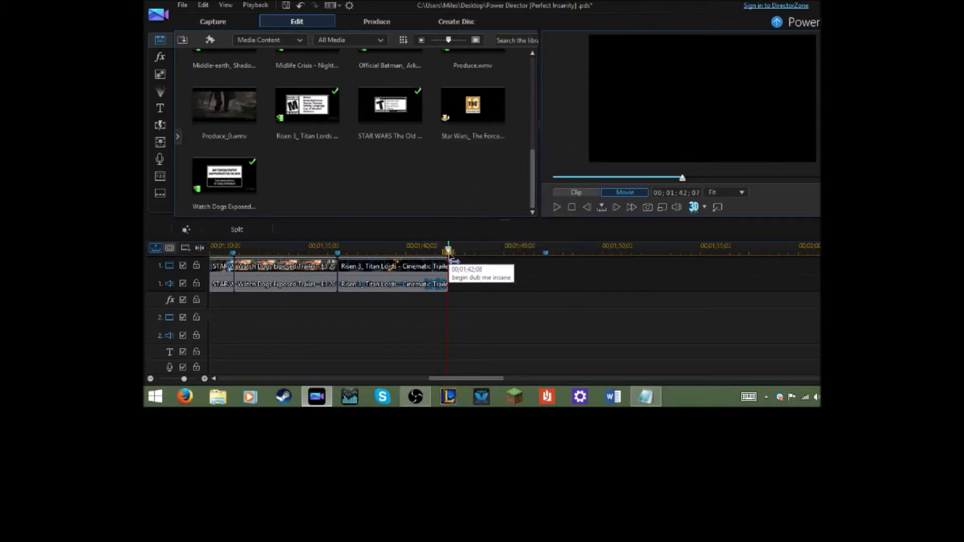
Remove the timeline marker at 00;01;42;08
click(471, 251)
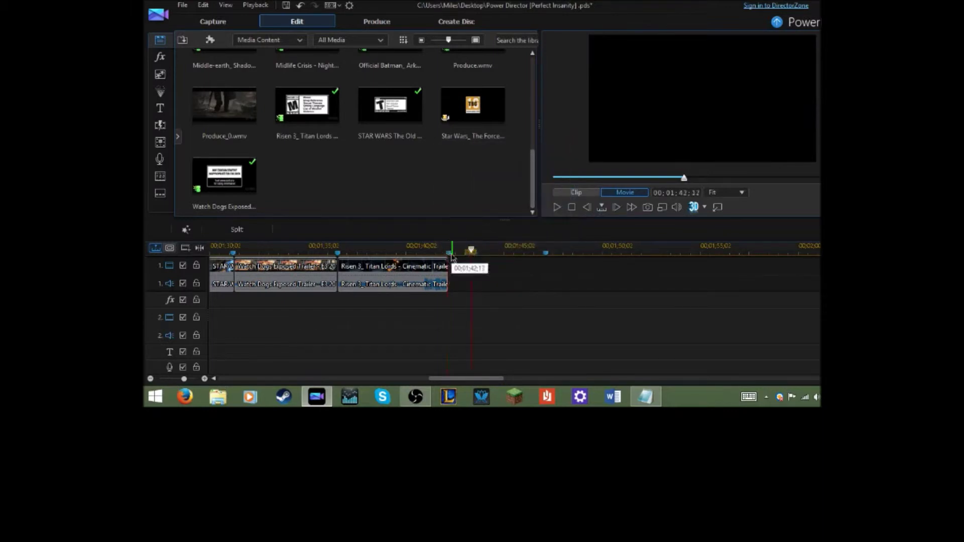
right_click(449, 261)
click(458, 271)
Add a timeline marker exactly at the Risen 3 clip's end, 00;01;42;07, with the note "dub me iasnne BEGINNING"
click(586, 207)
click(449, 251)
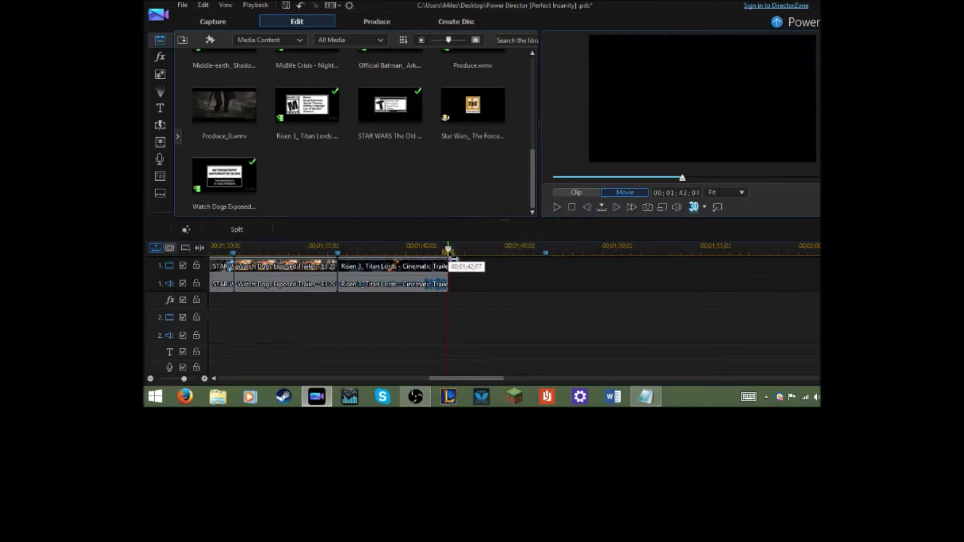
right_click(451, 256)
click(465, 256)
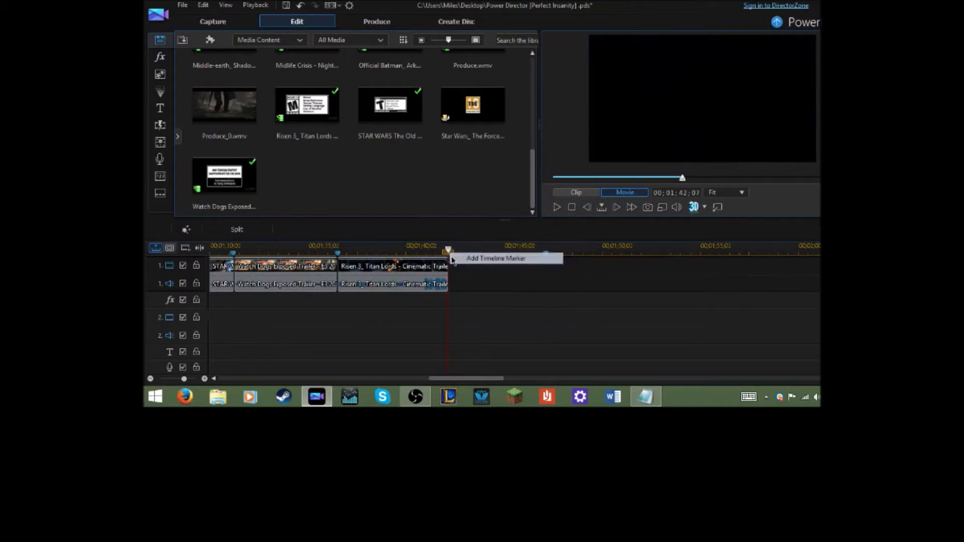
text(dub me iasnni asdasdasd)
click(462, 234)
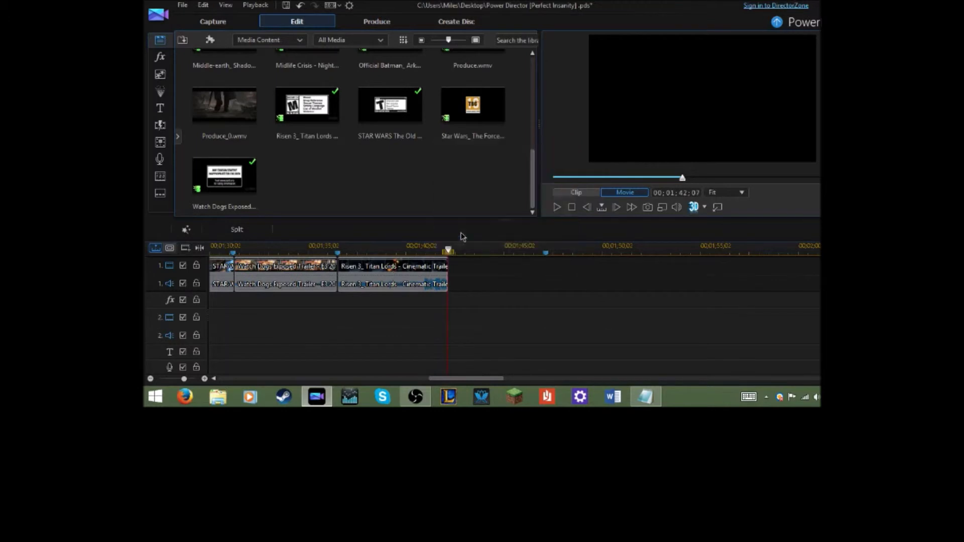
Add the Assassins Creed Brotherhood trailer to video track 1 directly after the Risen 3 clip and leave it selected
scroll(398, 147, up, 3)
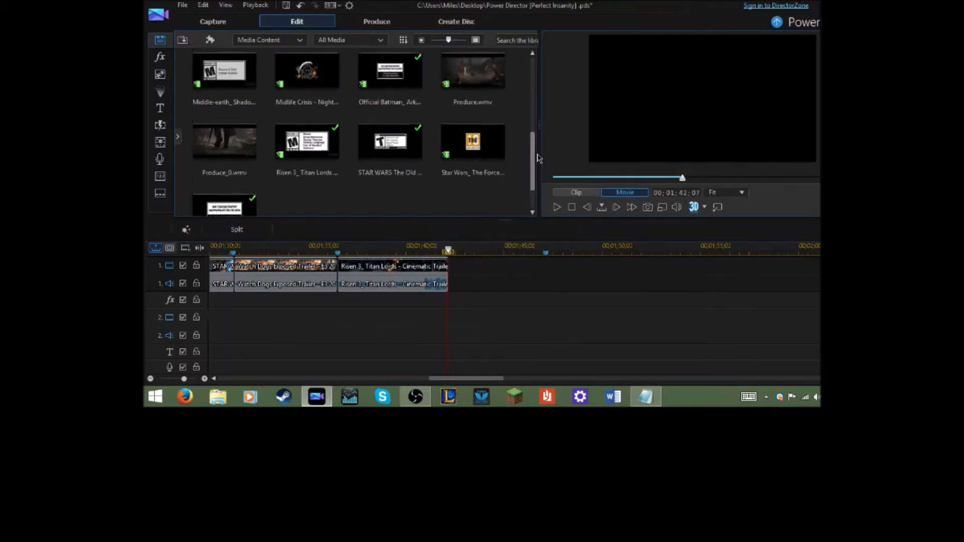
scroll(330, 139, up, 3)
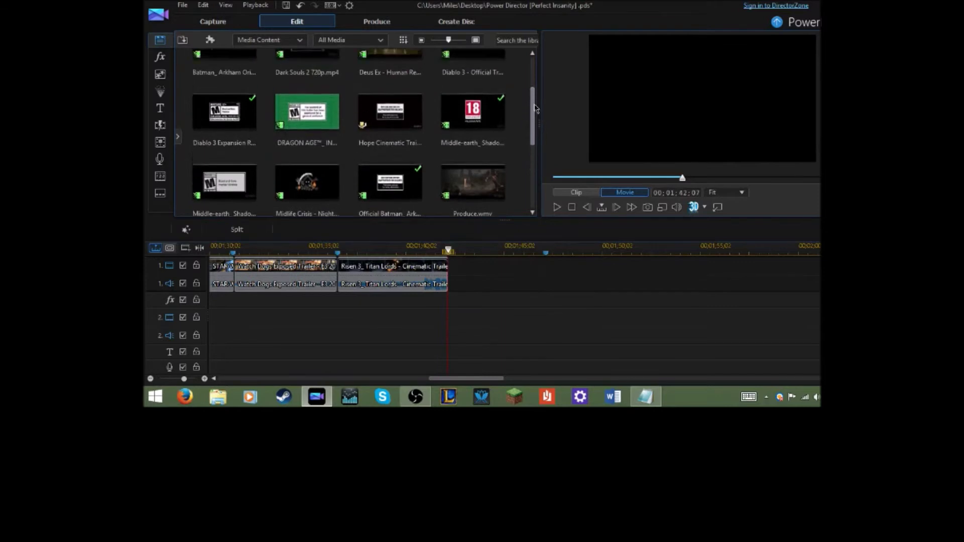
click(557, 207)
drag(390, 76, 449, 268)
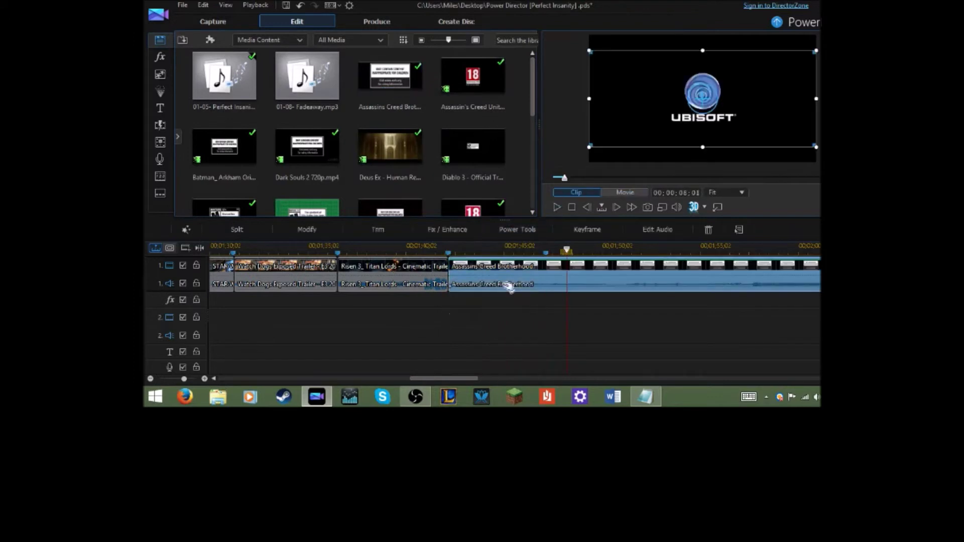
click(487, 318)
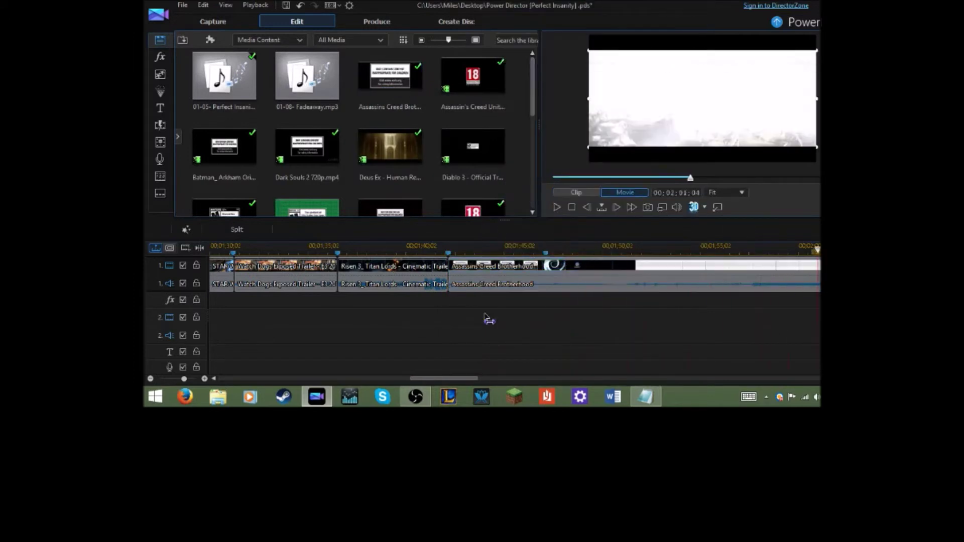
click(450, 266)
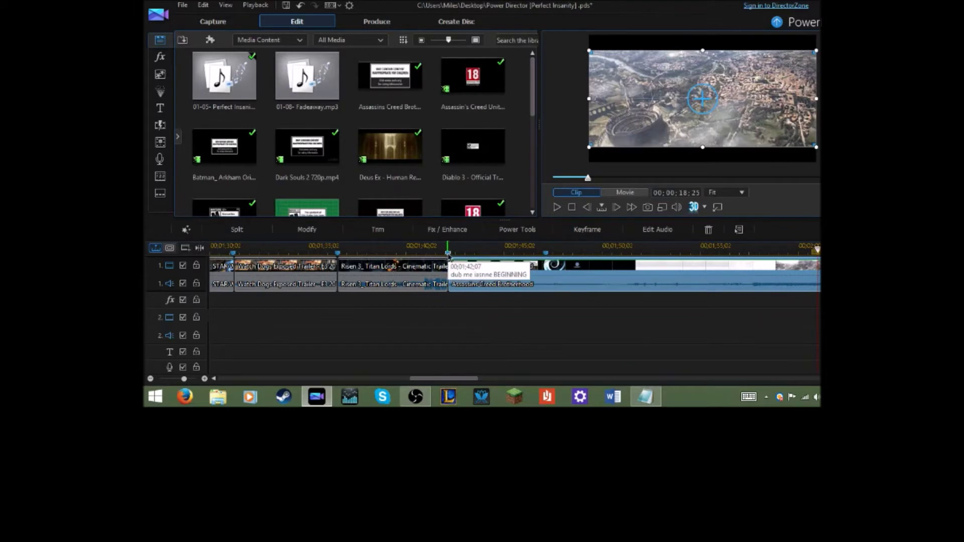
Replace the Notepad calculation with the marker times 102.07 and 107.06 and work out their interval from .23, 4 and .06
click(645, 397)
key(ctrl+a)
text(102.07)
click(550, 279)
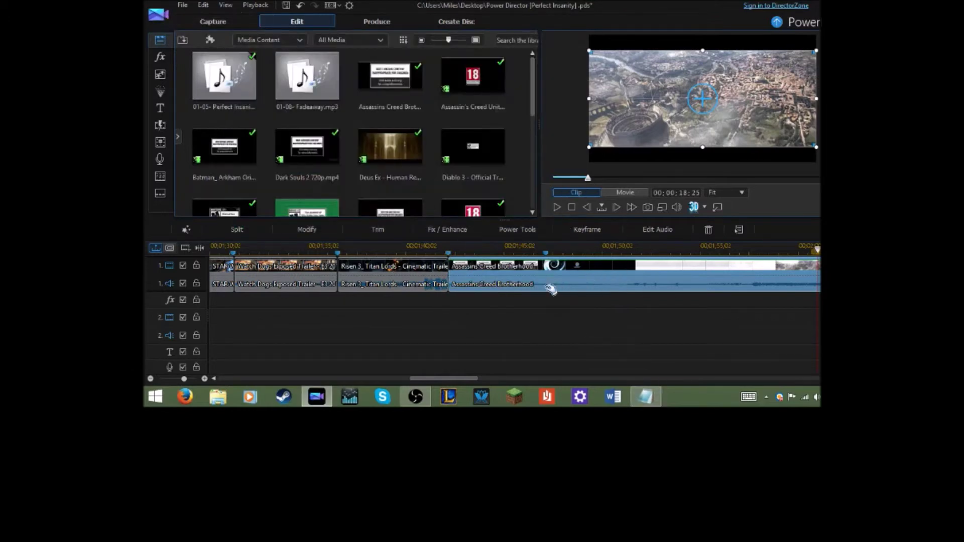
key(alt+Tab)
key(Return)
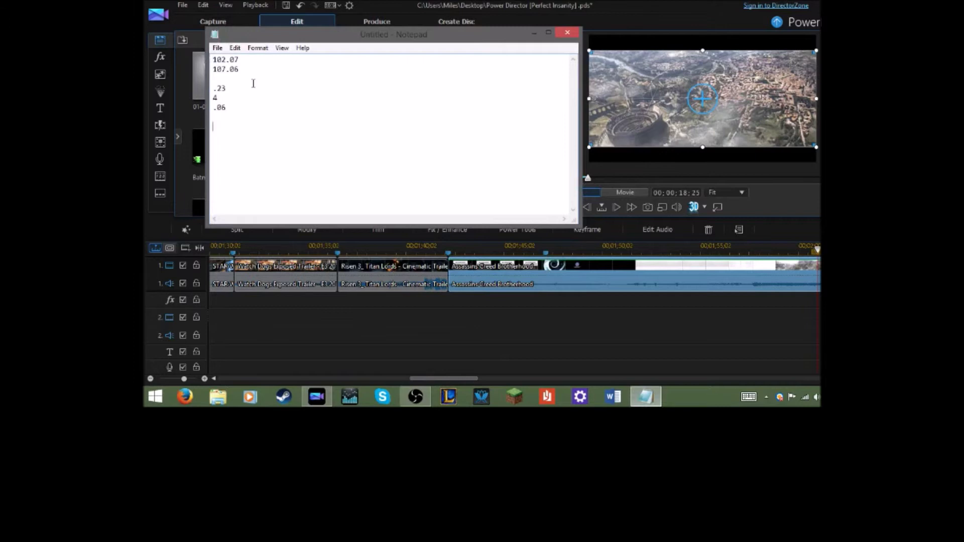
Open the Assassins Creed Brotherhood clip for trimming and set its in position to 00;00;54;15 and duration to 00;00;04;29
key(alt+Tab)
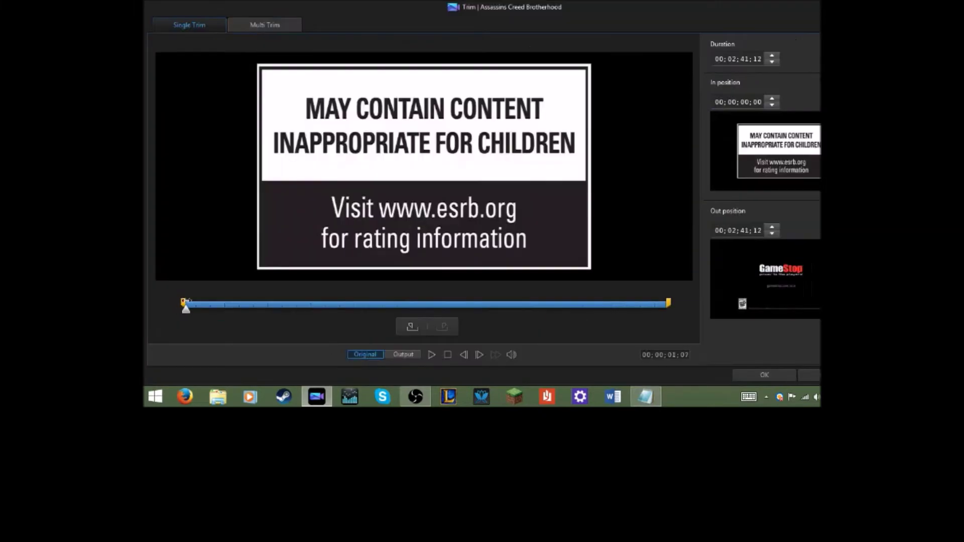
mouse_move(185, 302)
mouse_down()
mouse_move(359, 302)
mouse_move(328, 296)
mouse_move(355, 311)
mouse_move(343, 303)
mouse_up()
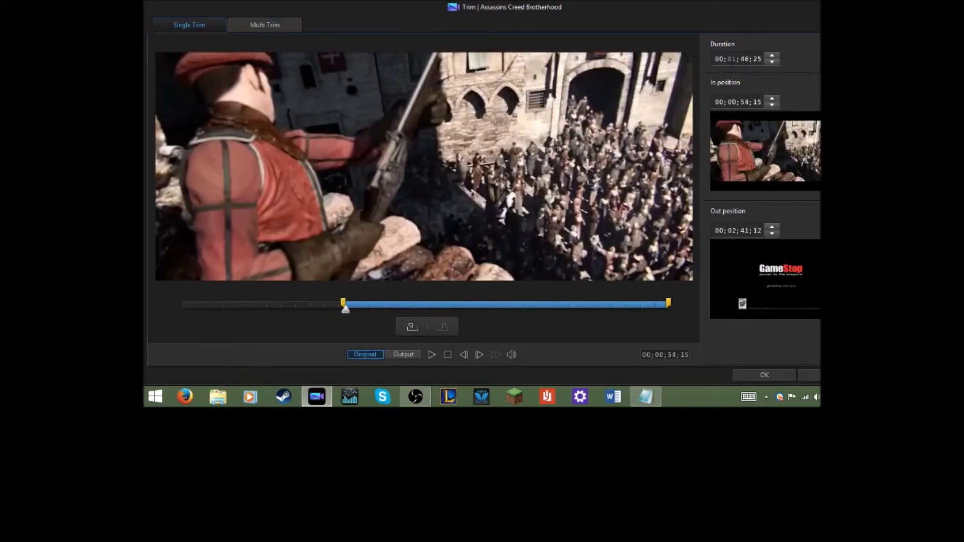
text(0004)
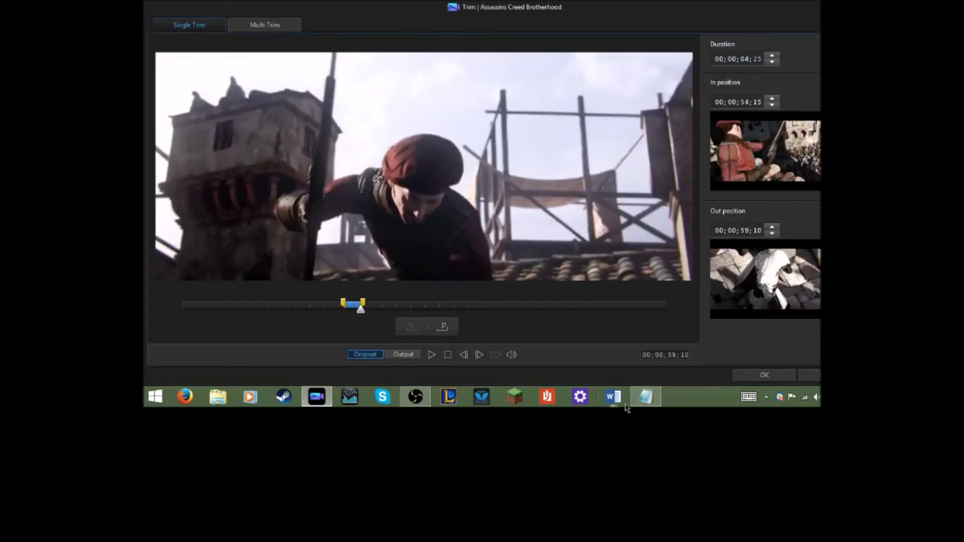
click(650, 403)
text(29)
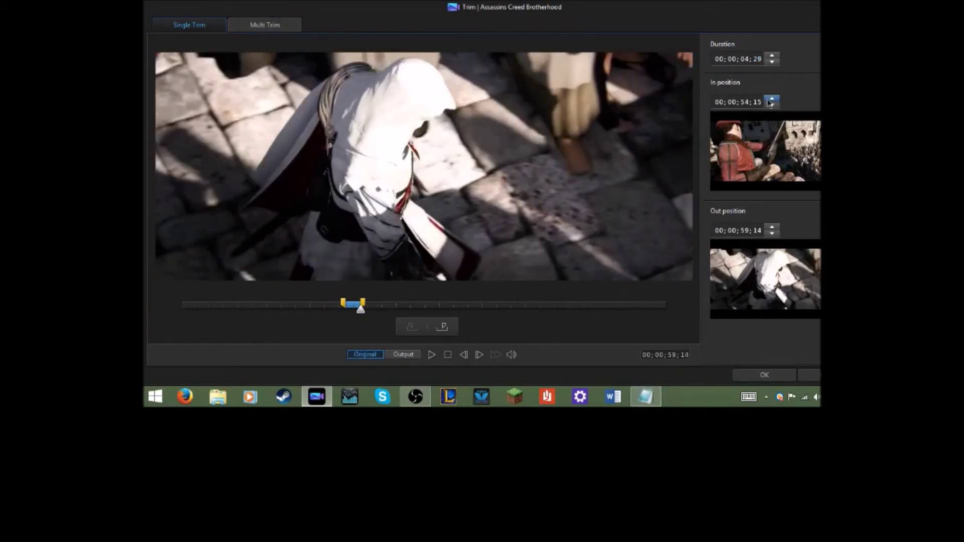
Advance the clip's in position to 00;00;56;28, leaving the out position at 00;00;59;14
click(771, 99)
click(770, 99)
click(771, 99)
click(771, 99)
click(771, 99)
click(771, 99)
click(771, 99)
click(771, 99)
click(771, 99)
click(770, 99)
click(771, 98)
click(745, 102)
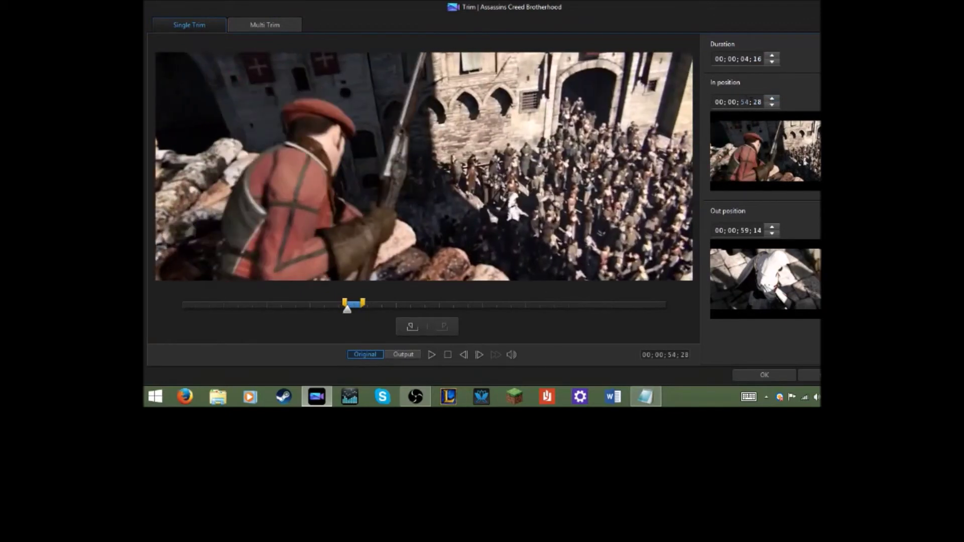
click(772, 99)
click(772, 99)
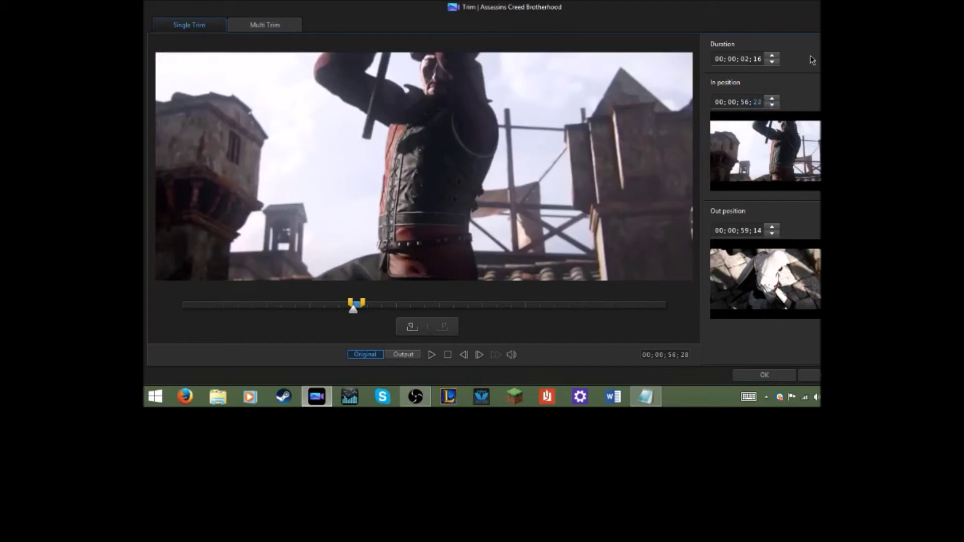
Step the clip's in position back to 00;00;55;28
text(21)
text(8)
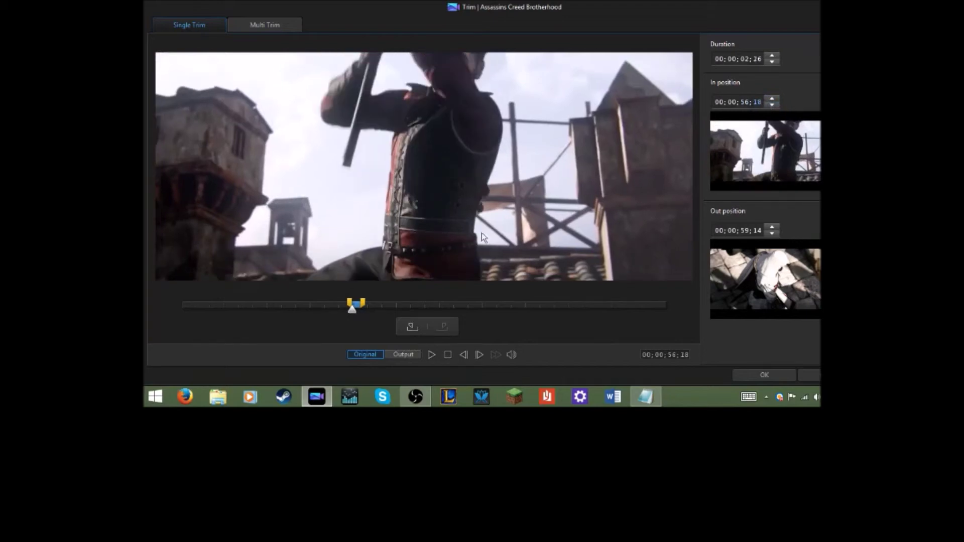
text(00)
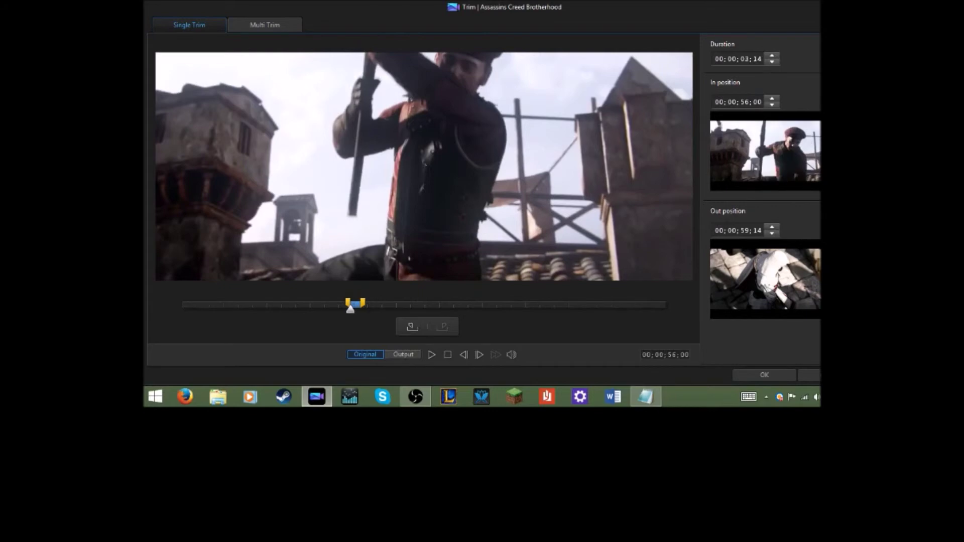
click(772, 105)
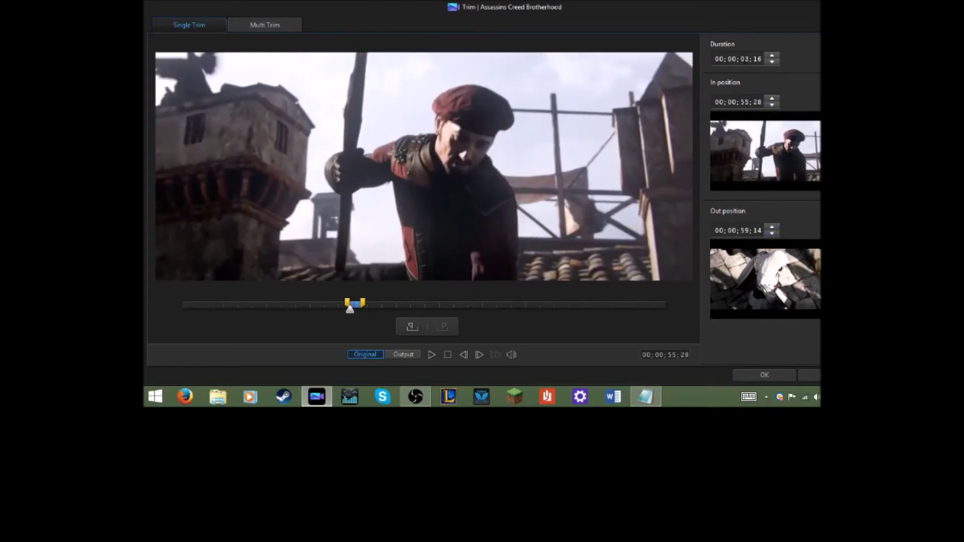
Set the clip's in position to 00;00;56;15 and its duration to 00;00;04;29, checking the interval worked out in Notepad
text(04)
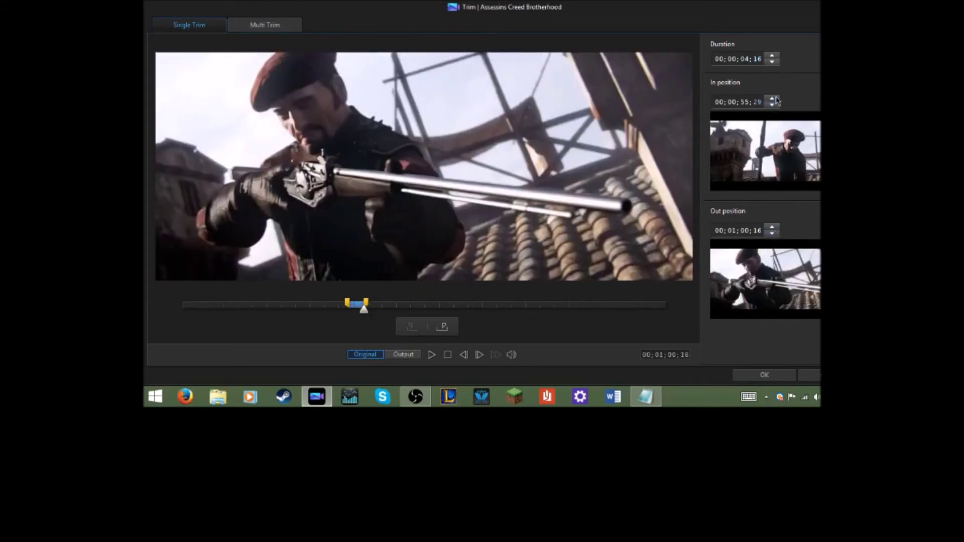
click(774, 99)
text(15)
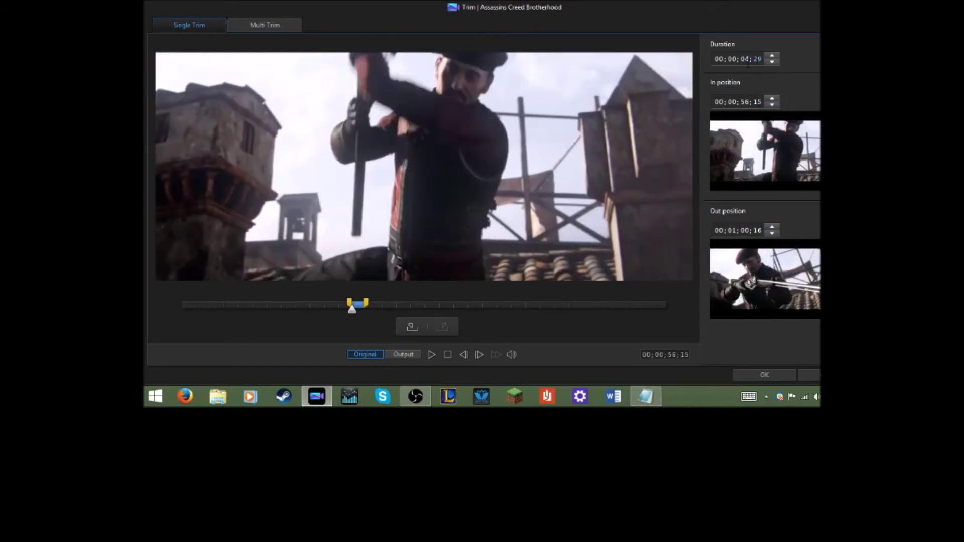
click(641, 403)
click(642, 404)
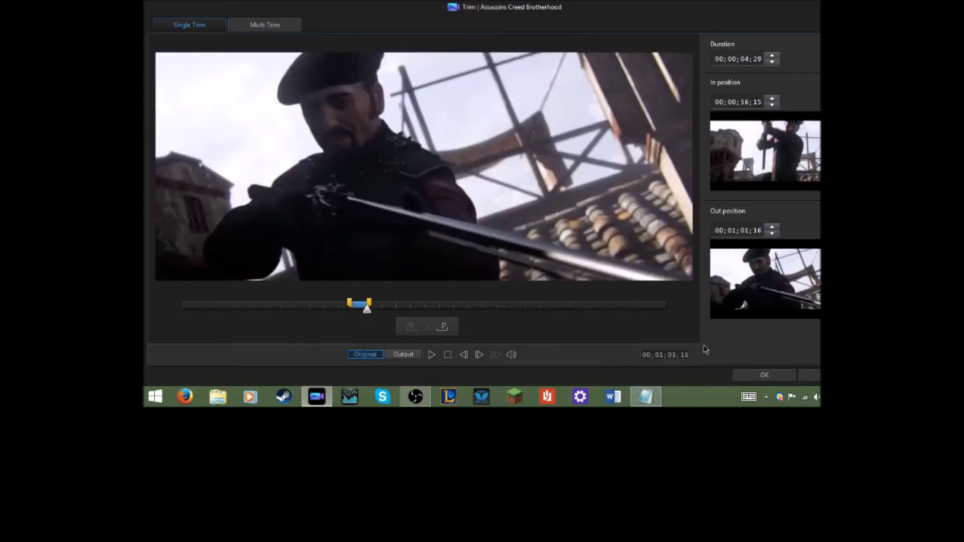
Move the clip's in position to 00;00;57;09 and restore the duration to 00;00;04;29
click(773, 100)
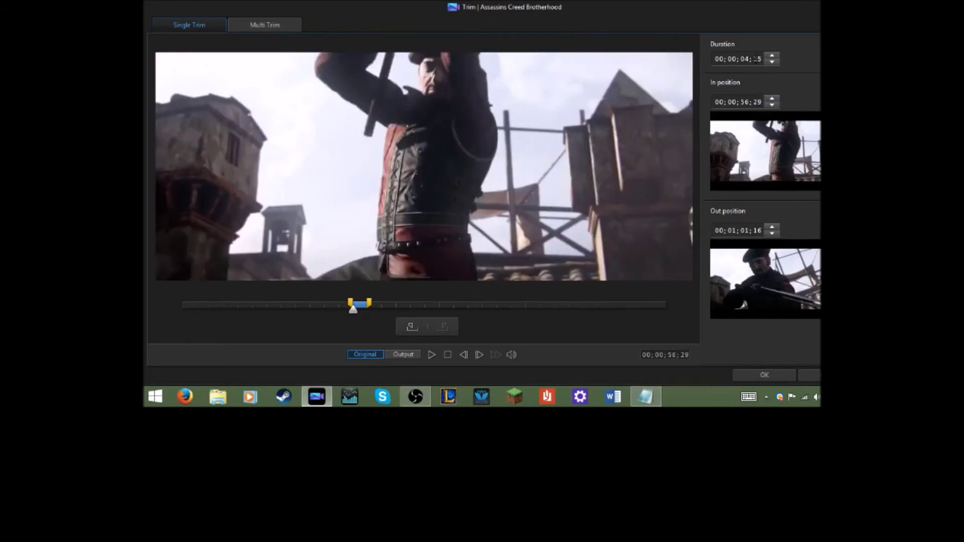
click(772, 100)
click(772, 100)
click(771, 100)
click(772, 99)
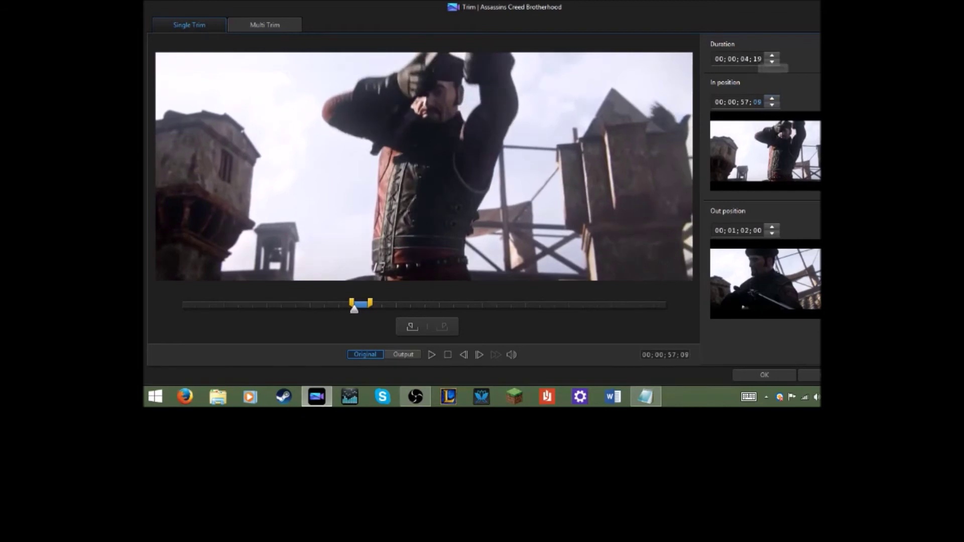
key(Up)
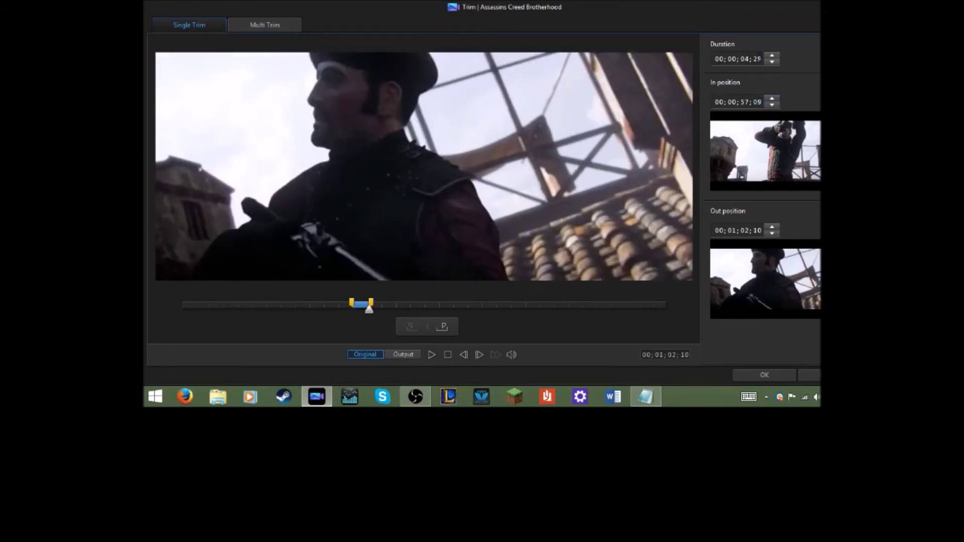
Move the clip's in position to 00;00;57;11 and adjust the duration to 00;00;05;00
click(771, 99)
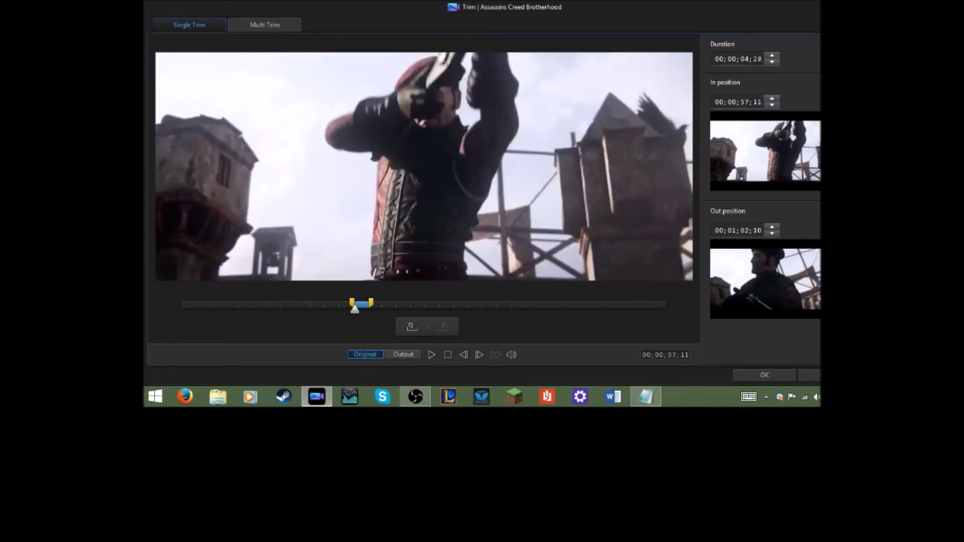
key(Up)
key(Up)
key(Up)
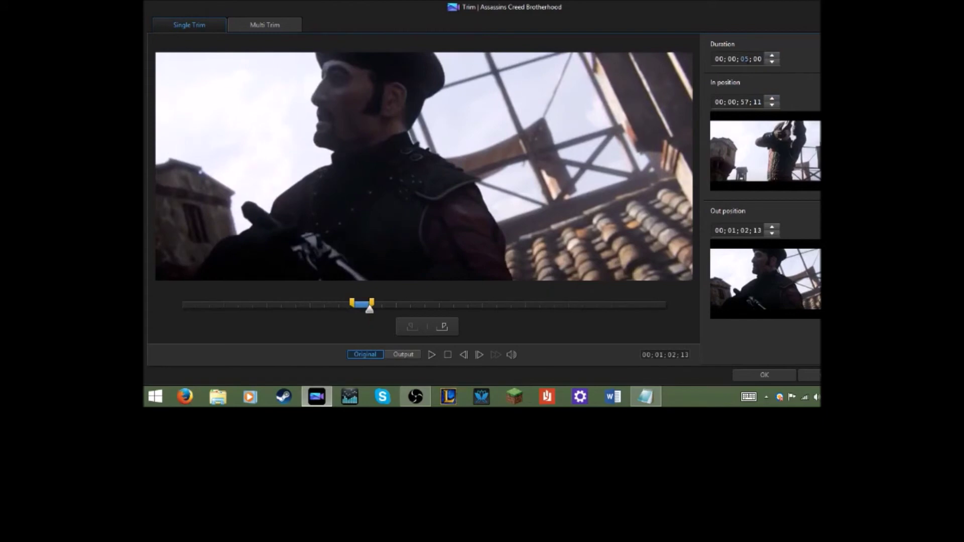
drag(748, 60, 758, 61)
click(772, 56)
click(772, 57)
click(772, 57)
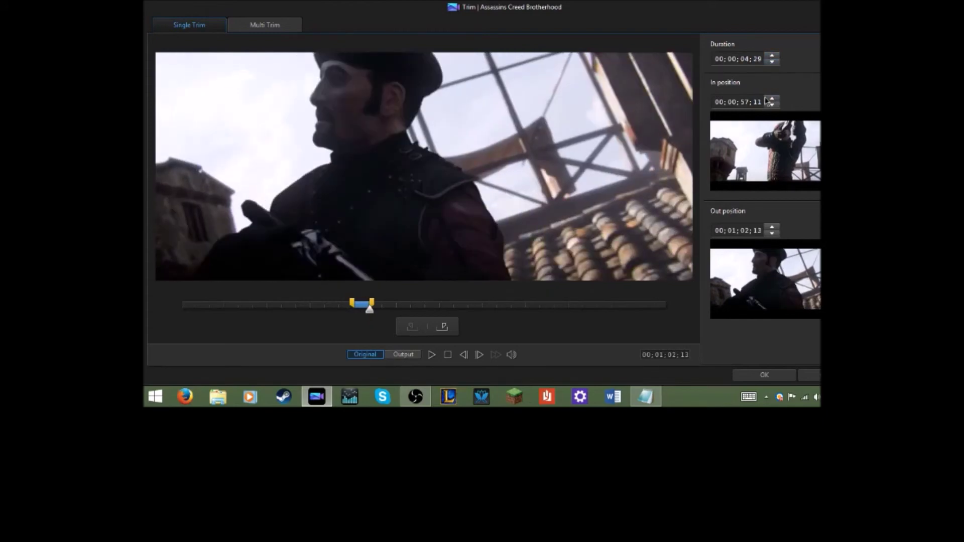
click(773, 57)
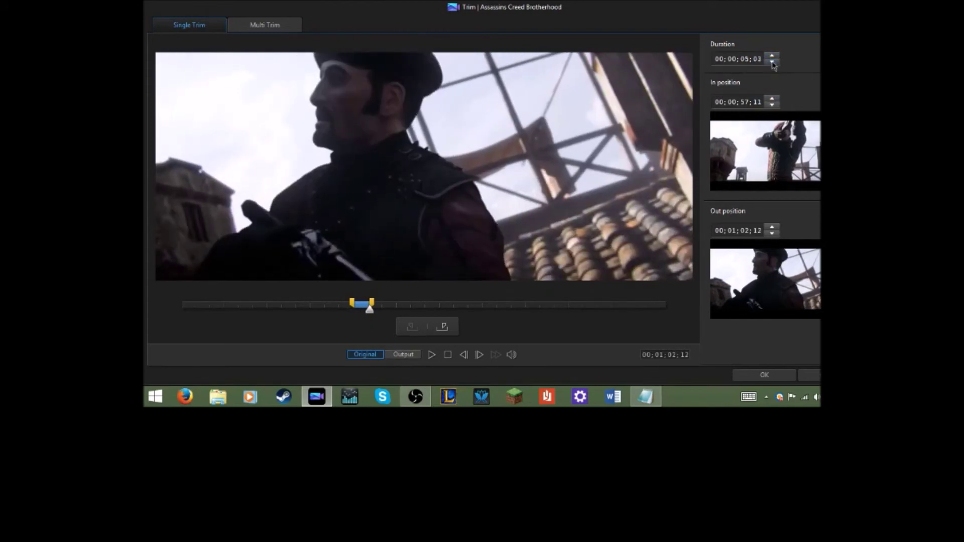
click(773, 63)
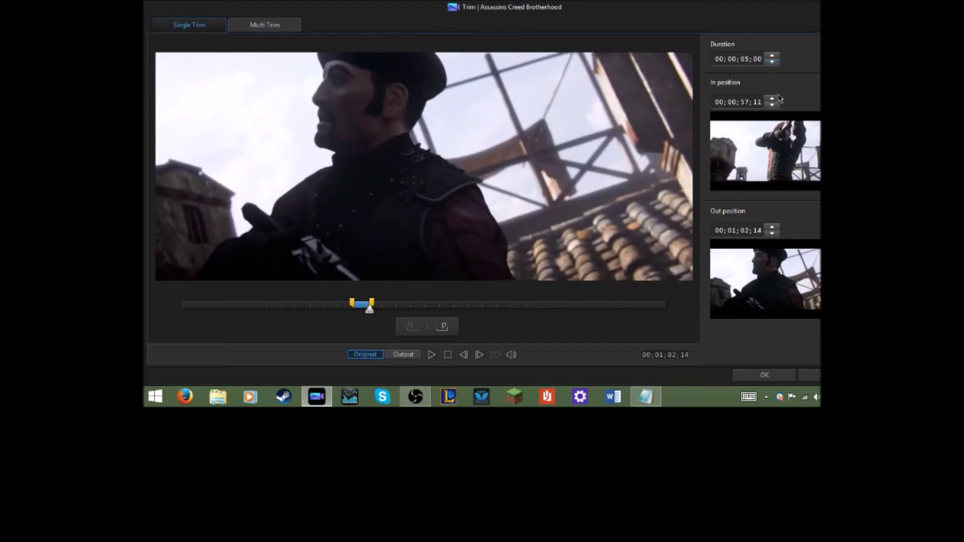
Set the clip's in position to 00;00;57;29, extend the out position one frame past 00;01;02;29, and accept the trim
click(772, 99)
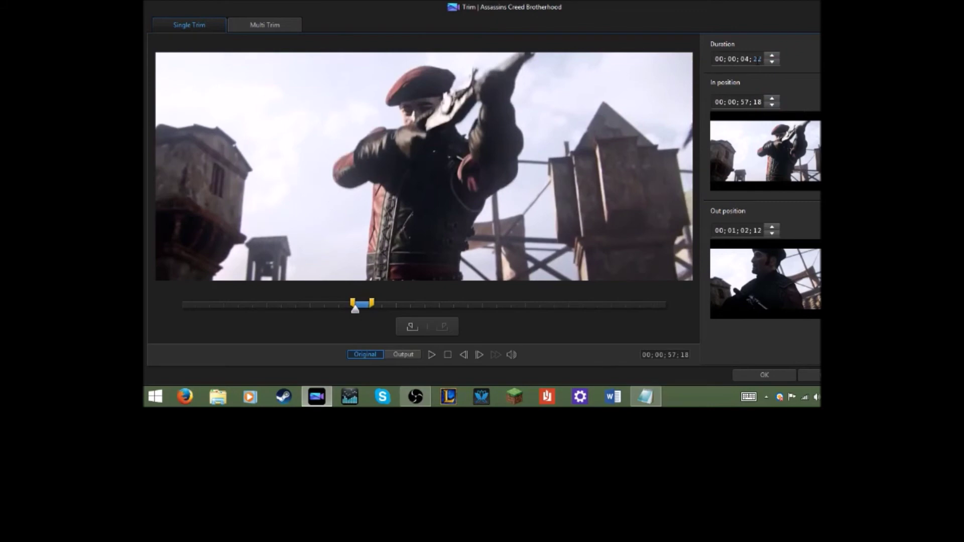
click(772, 99)
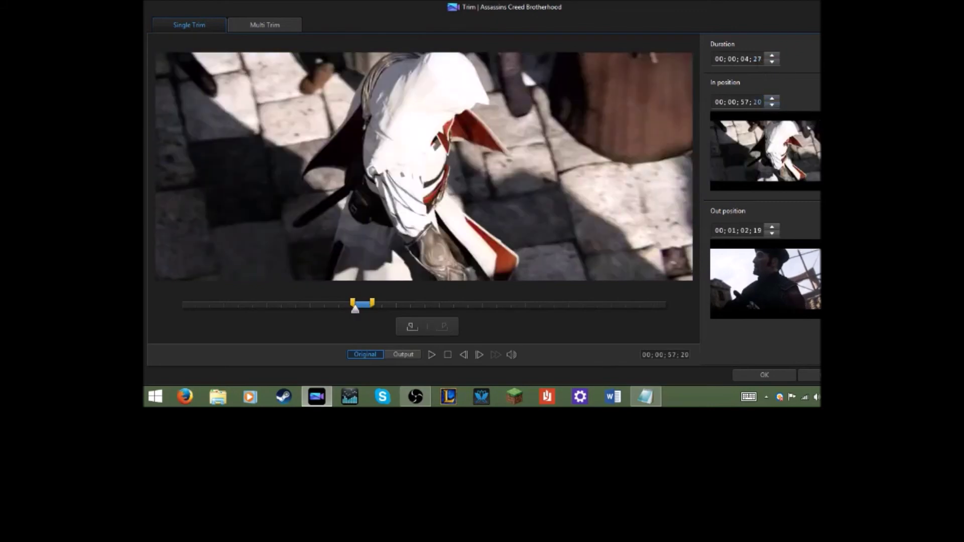
click(772, 55)
click(771, 105)
click(772, 104)
key(Return)
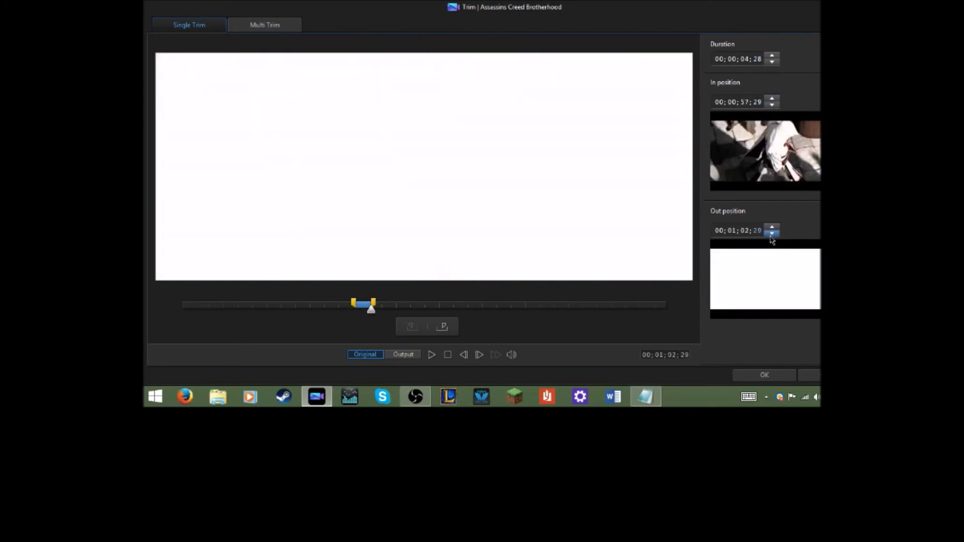
click(772, 227)
click(756, 378)
Play back the trimmed Assassins Creed Brotherhood clip from its beginning to check how it fits between the timeline markers
key(space)
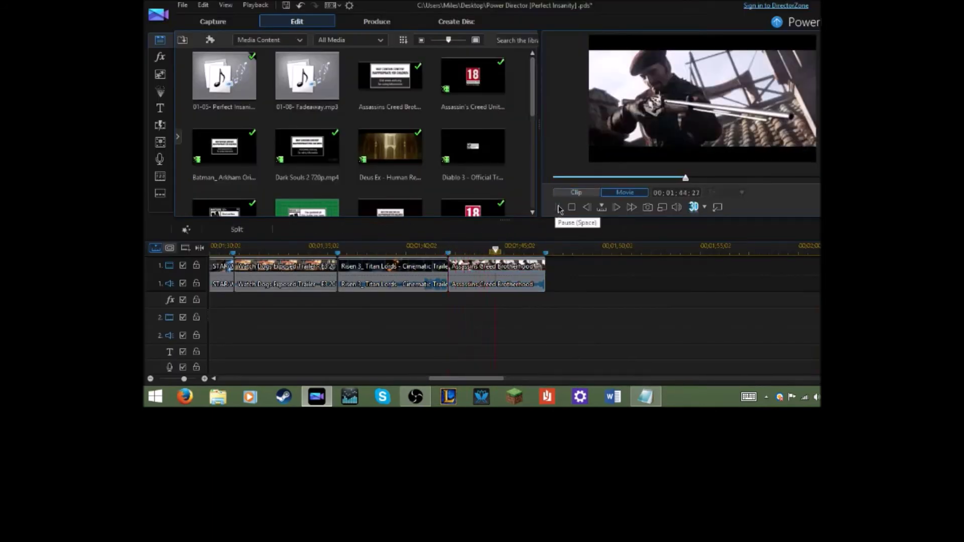
click(558, 209)
click(546, 253)
click(556, 207)
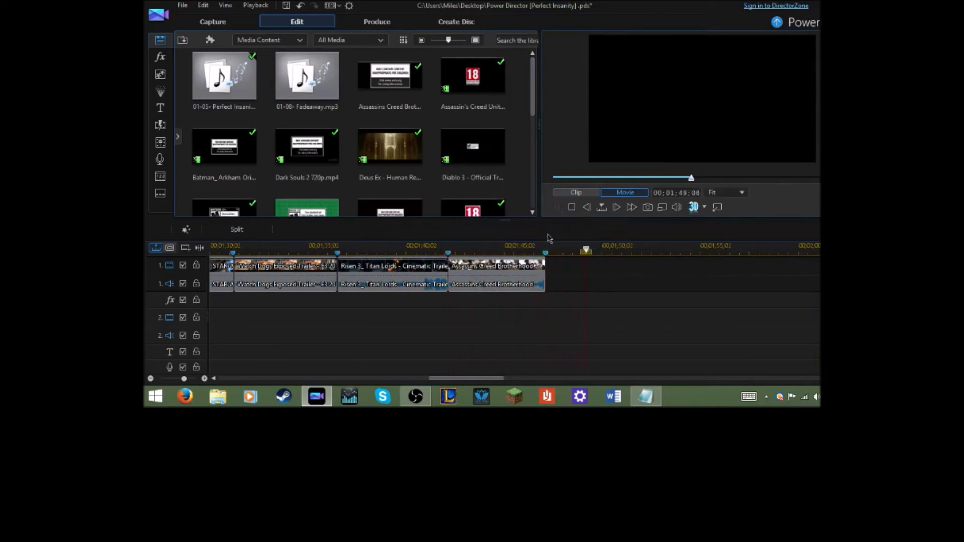
click(537, 266)
click(625, 192)
click(557, 207)
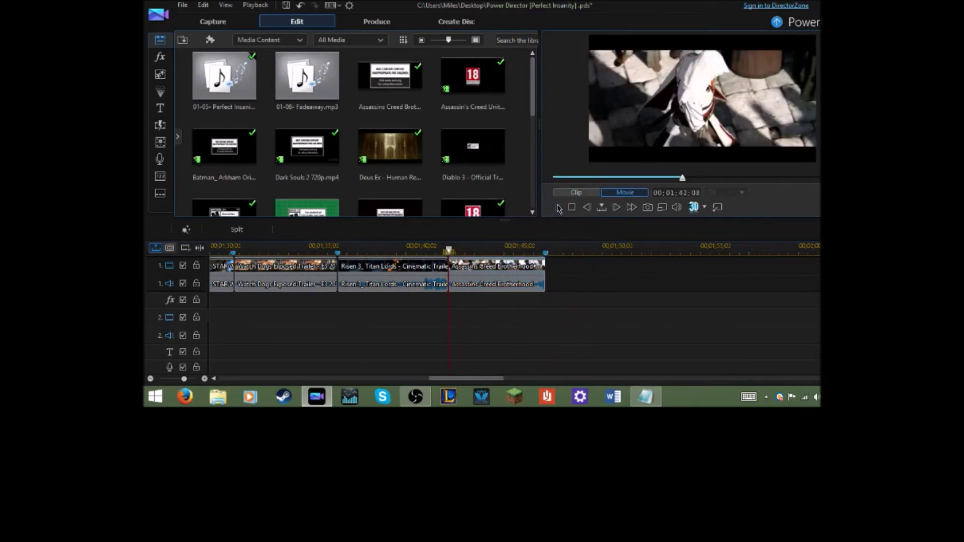
Stop playback at the next music cue and add a timeline marker at 00;01;49;04
click(557, 208)
right_click(586, 254)
click(592, 261)
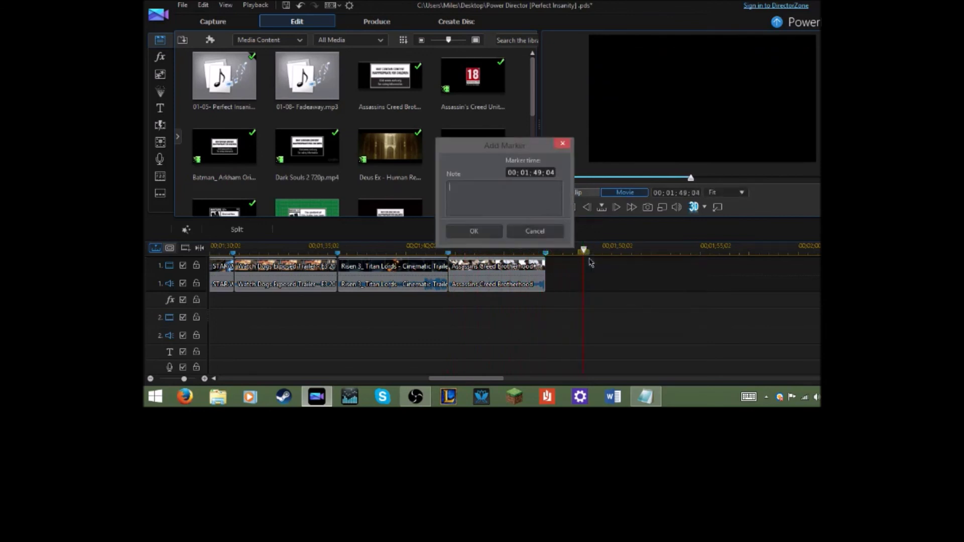
key(Return)
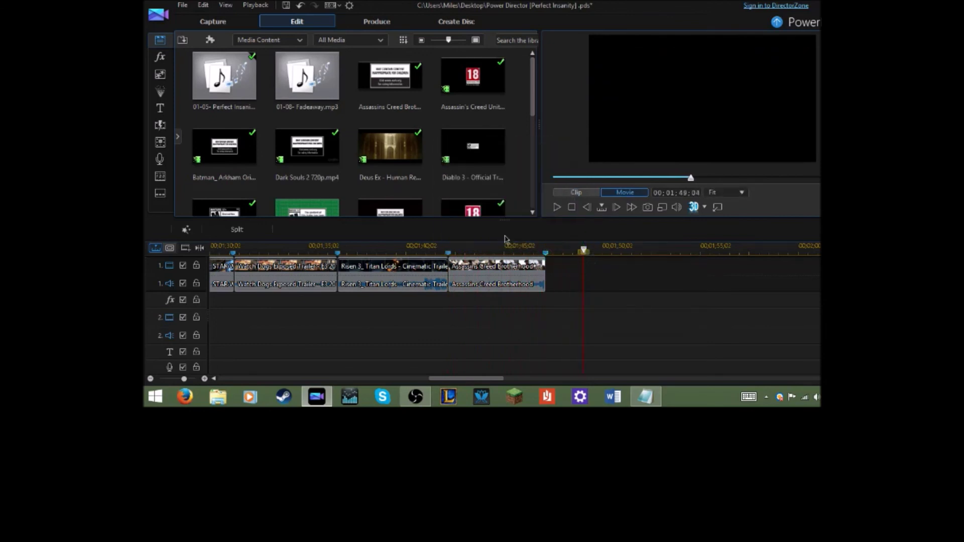
Play on to the next music cue and add a timeline marker at 00;01;52;00 with the note "please let me out 02 begin"
click(558, 207)
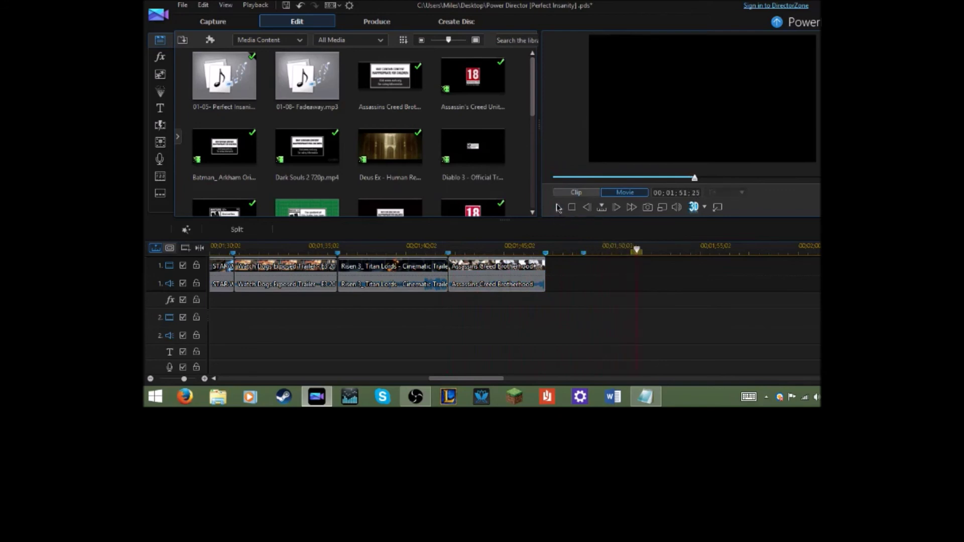
click(641, 251)
right_click(641, 251)
click(653, 257)
text(p)
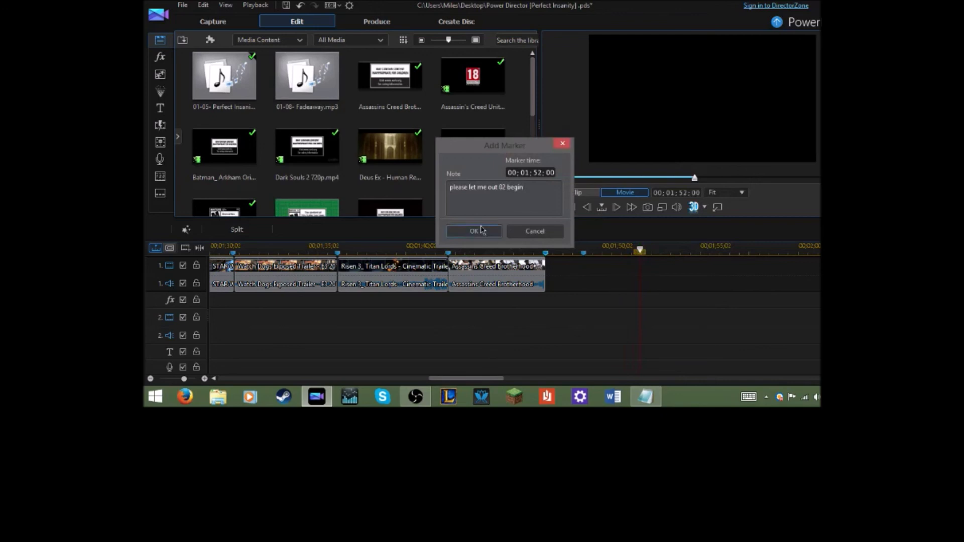
text(lease let me out 02 begin)
key(Return)
Play on to the following music cue and add a timeline marker at 00;01;54;22
click(558, 207)
click(694, 251)
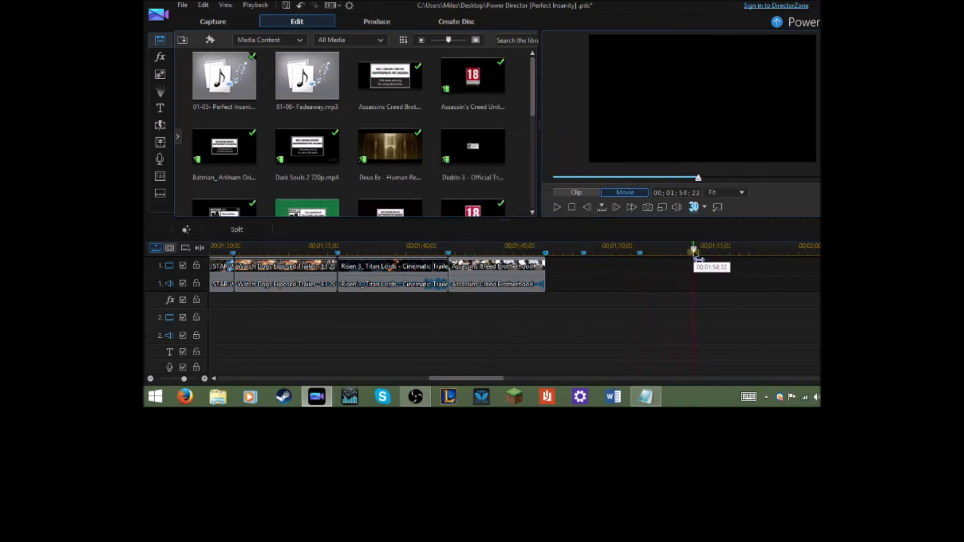
right_click(698, 258)
click(713, 263)
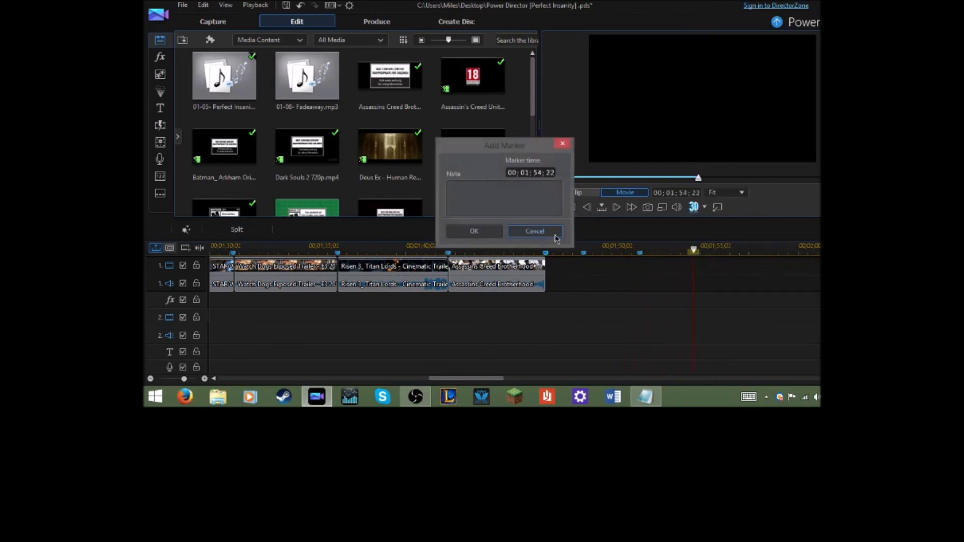
click(492, 236)
Add a timeline marker at 00;01;58;23 with the note "drum hit following sick-ass riffs"
click(559, 206)
click(559, 207)
right_click(776, 257)
click(777, 261)
text(drum hit following sick-ass riffs)
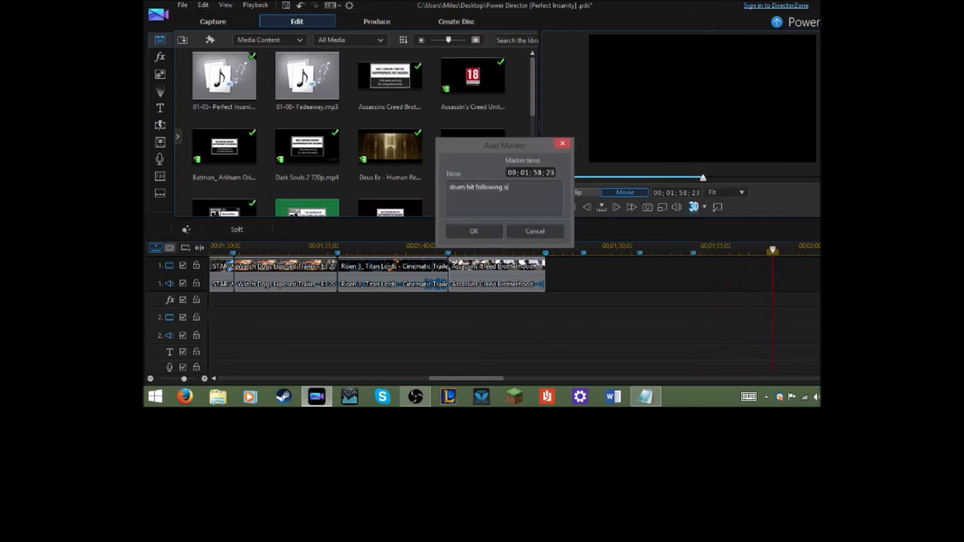